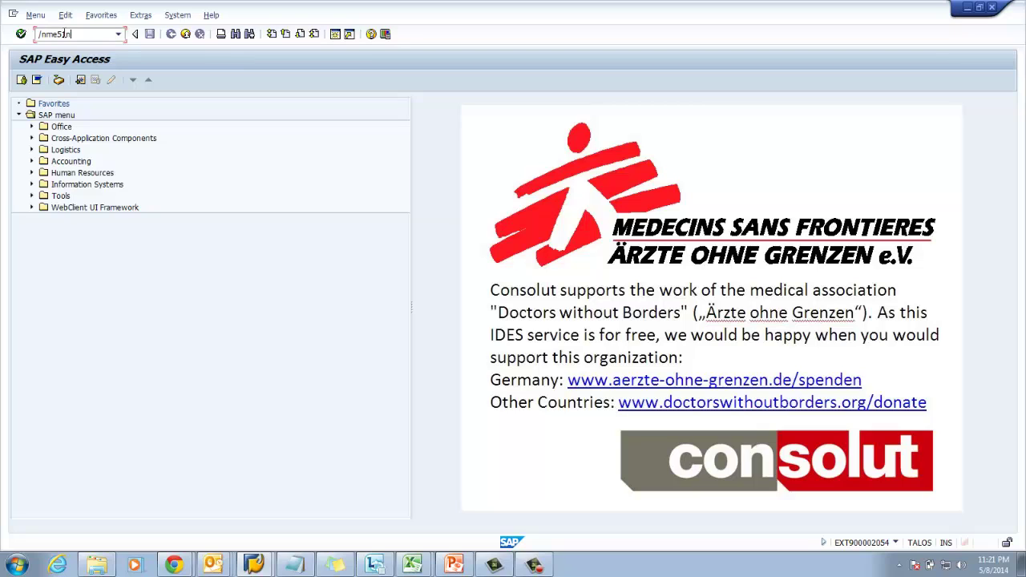
Open transaction ME51N with the document overview hidden and document type NB Purch.requis. Orig selected.
key("Return")
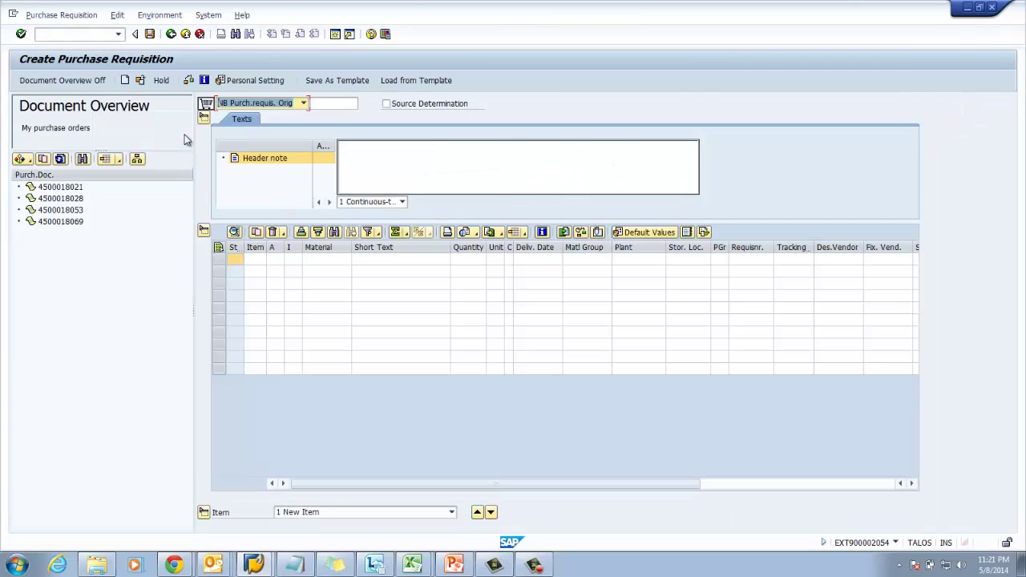
left_click(65, 84)
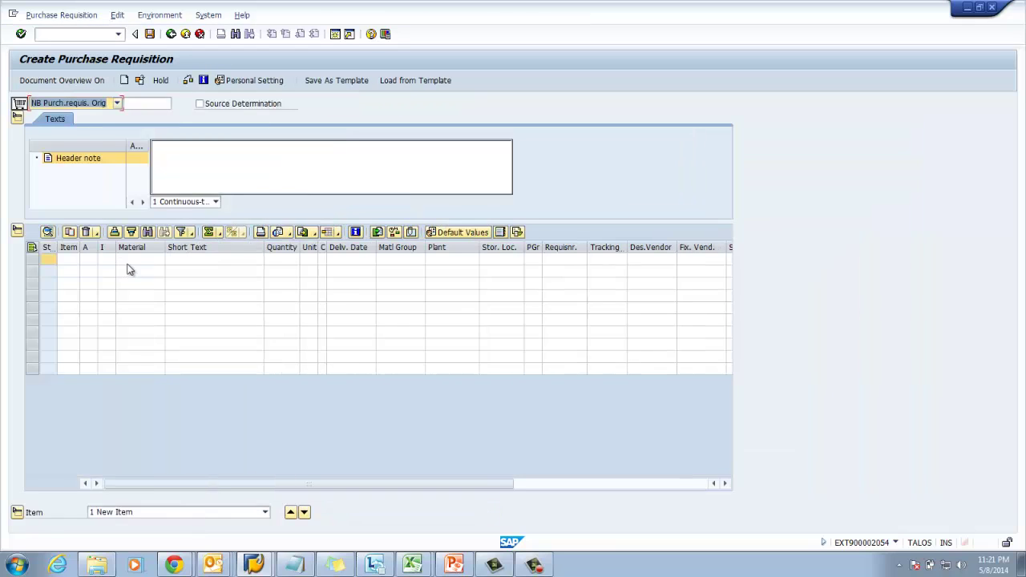
left_click(117, 104)
left_click(90, 117)
Enter a first requisition item for material 100-110 in plant 1000.
left_click(137, 266)
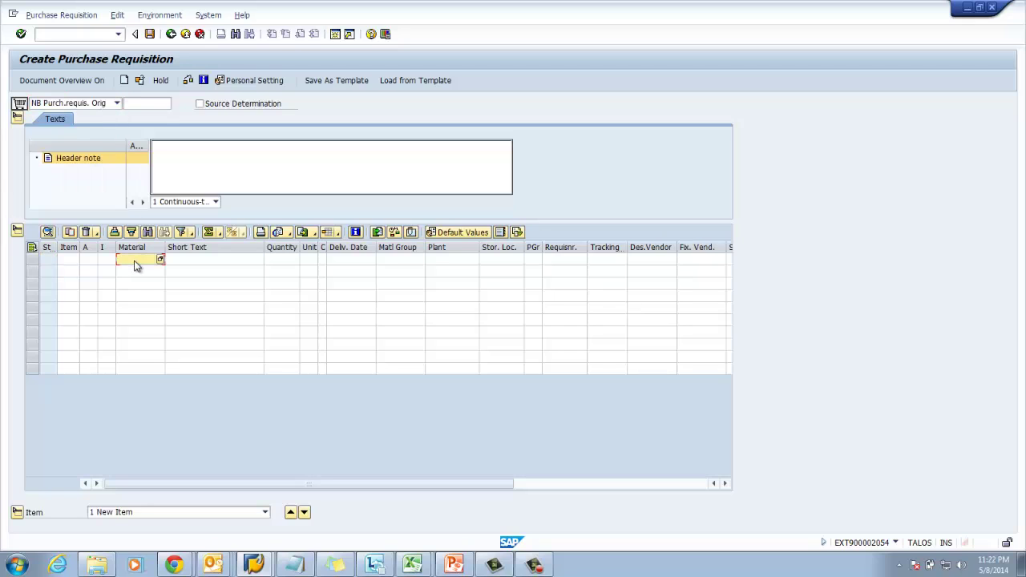
type("100-110")
left_click(444, 259)
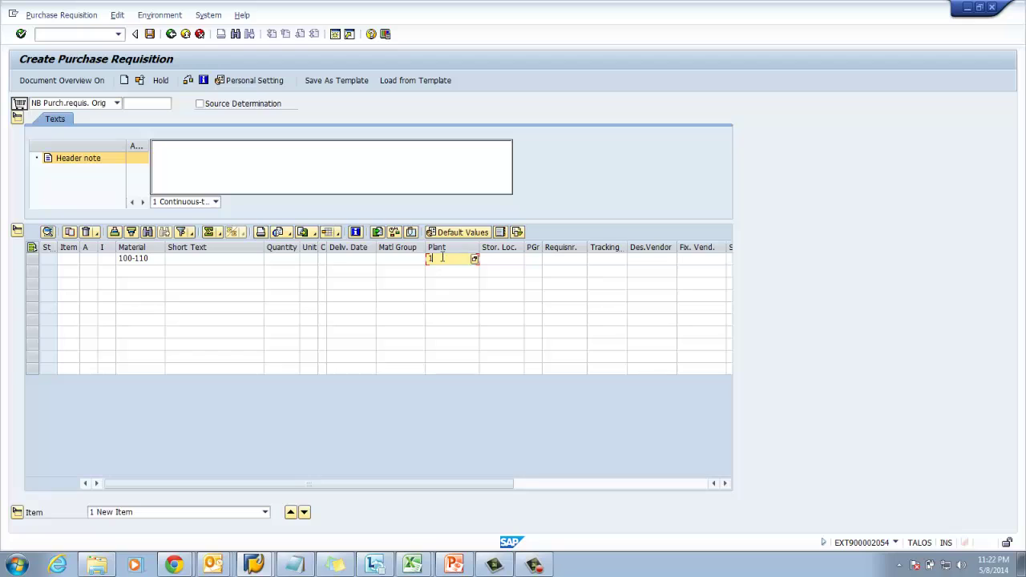
type("1000")
key("Return")
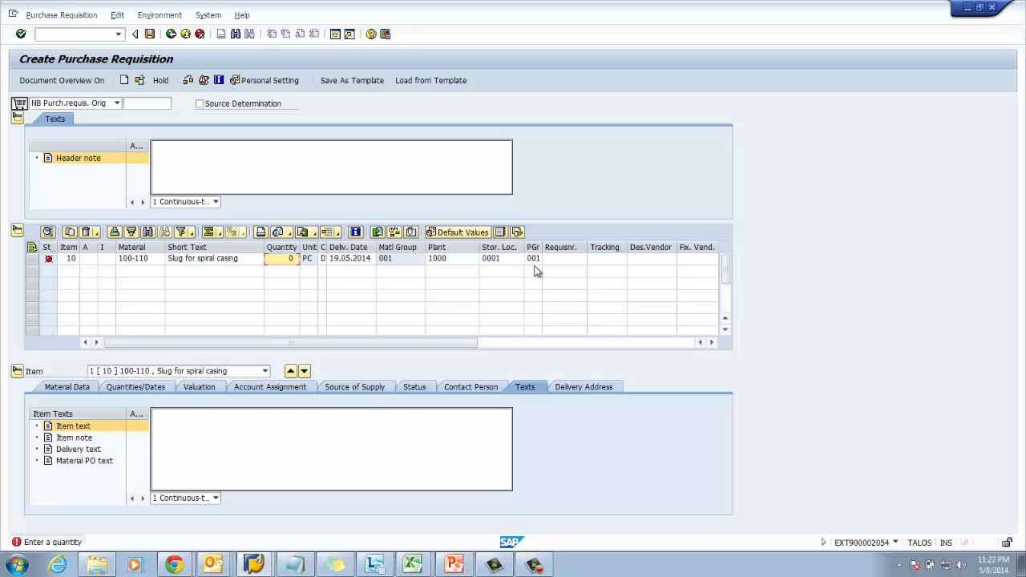
Set the item quantity to 100, then check and save the purchase requisition.
left_click(280, 261)
type("100")
left_click(189, 85)
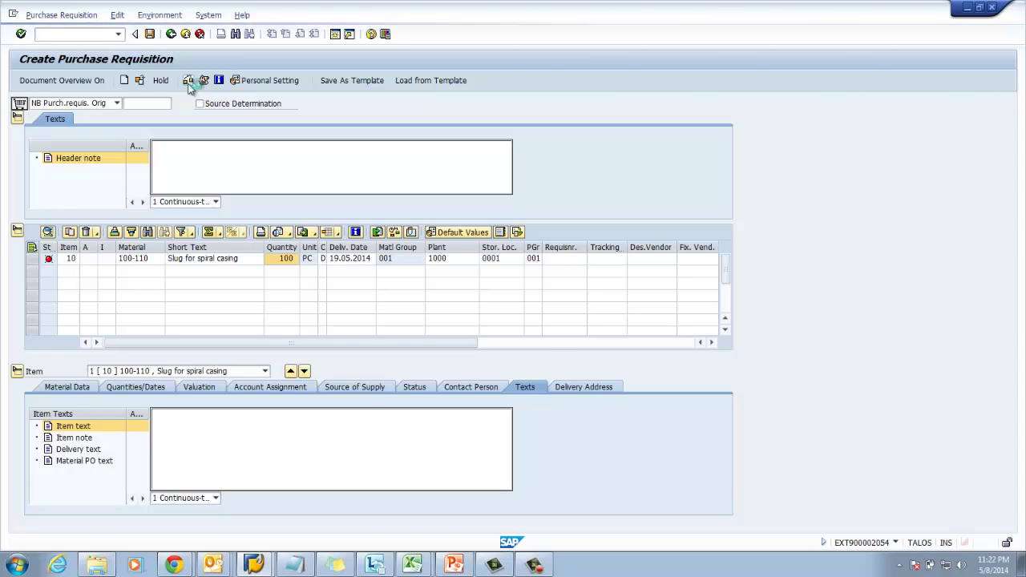
left_click(189, 85)
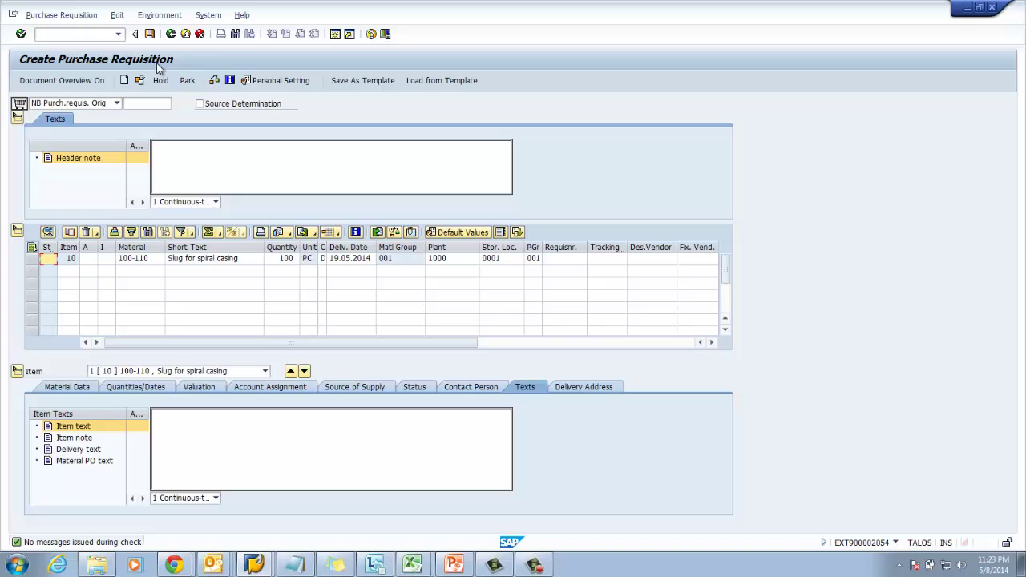
left_click(151, 39)
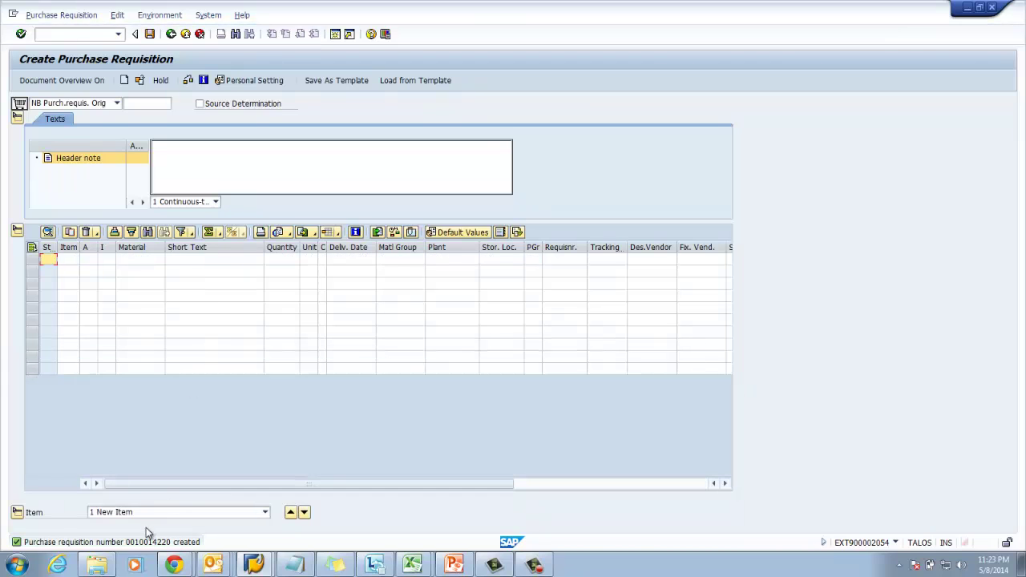
Show the document overview and list My purchase requisitions in it.
left_click(141, 84)
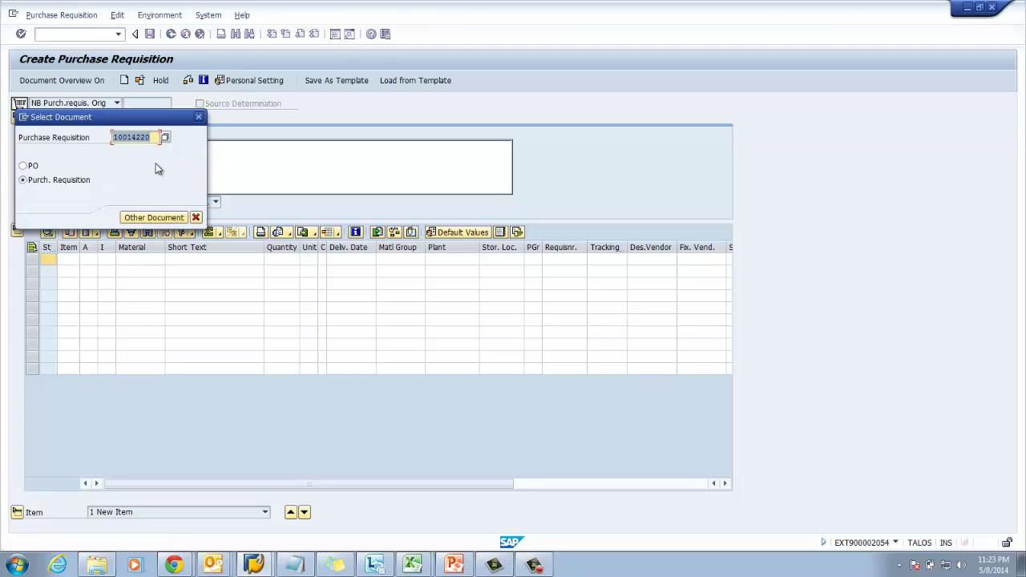
left_click(196, 218)
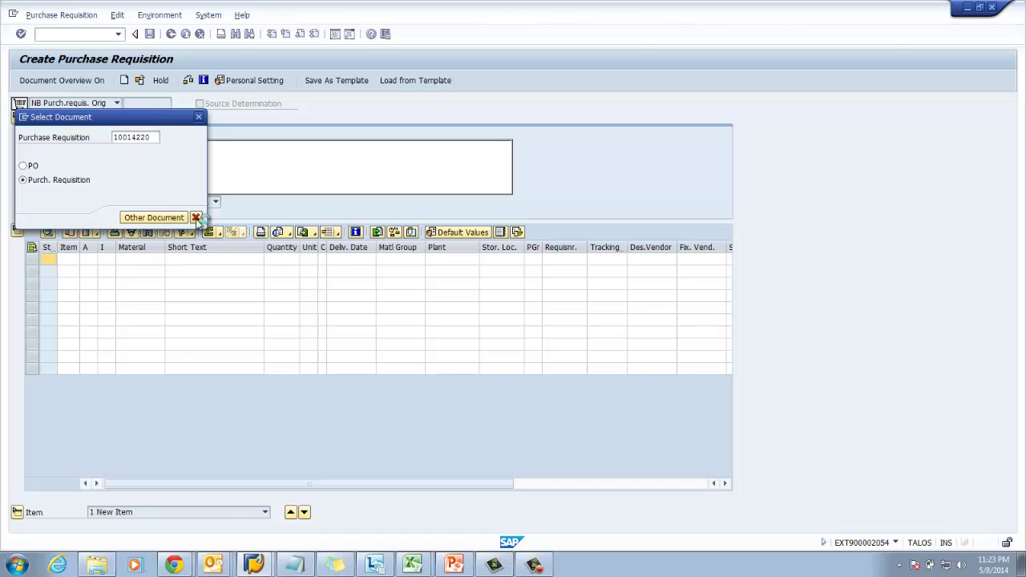
left_click(67, 83)
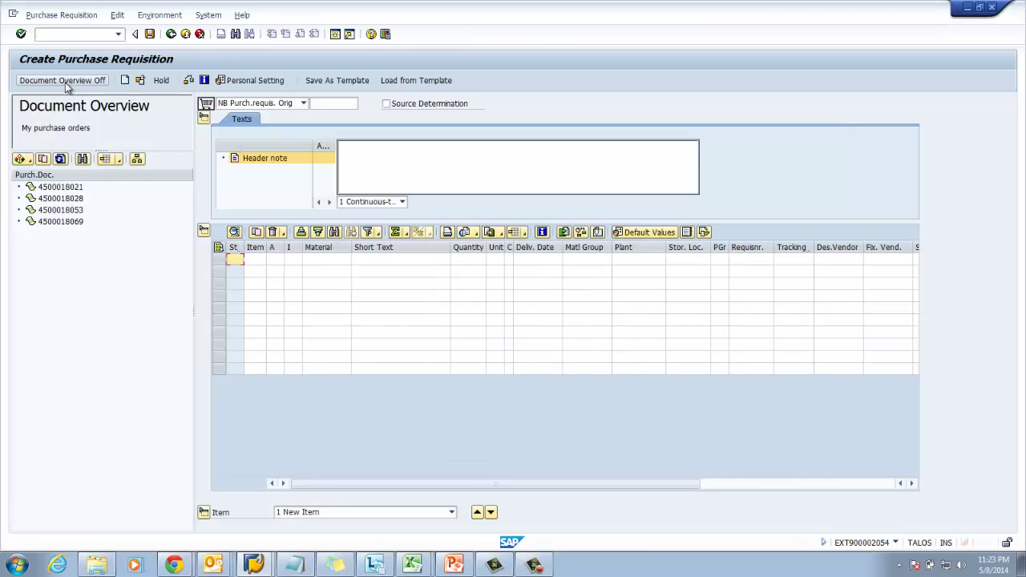
left_click(21, 158)
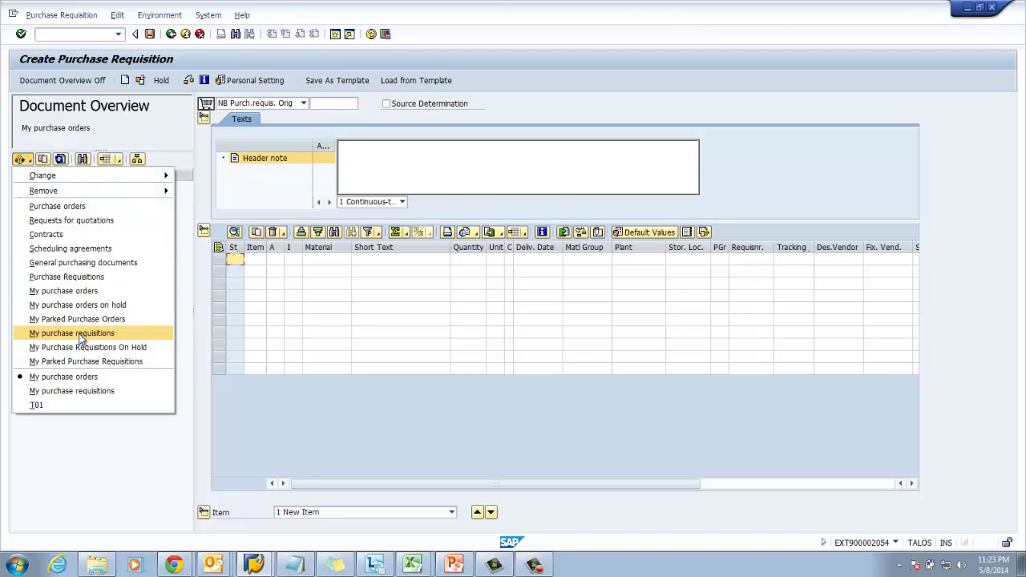
left_click(79, 332)
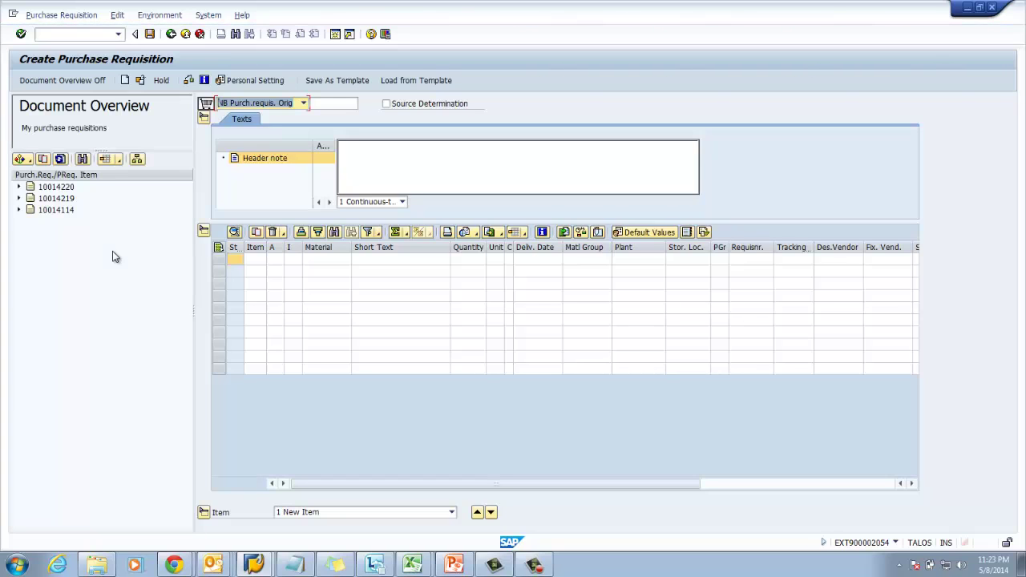
Create two more purchase requisitions by copying requisition 10014220 each time and saving the copy.
left_click(57, 187)
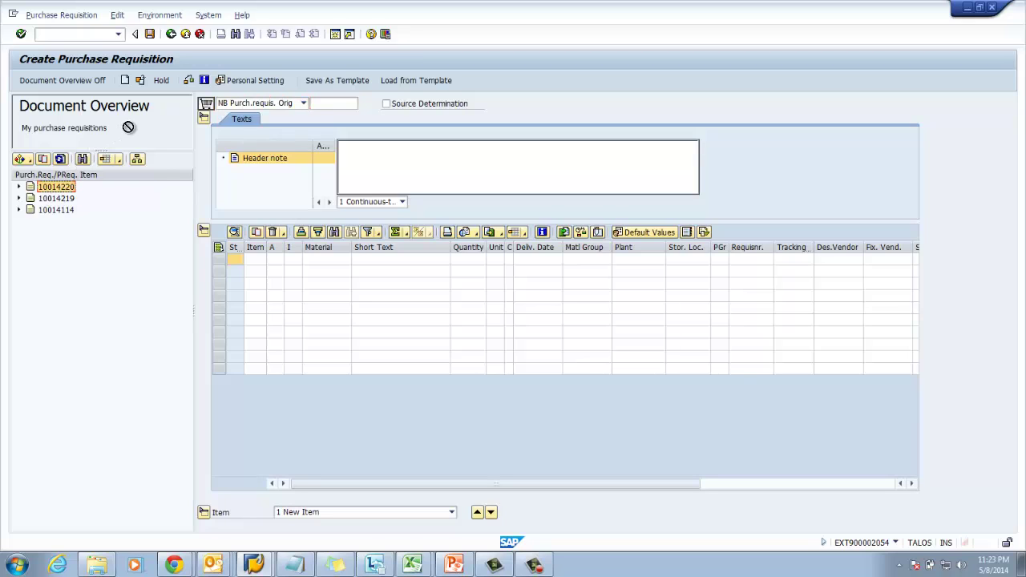
left_click(206, 105)
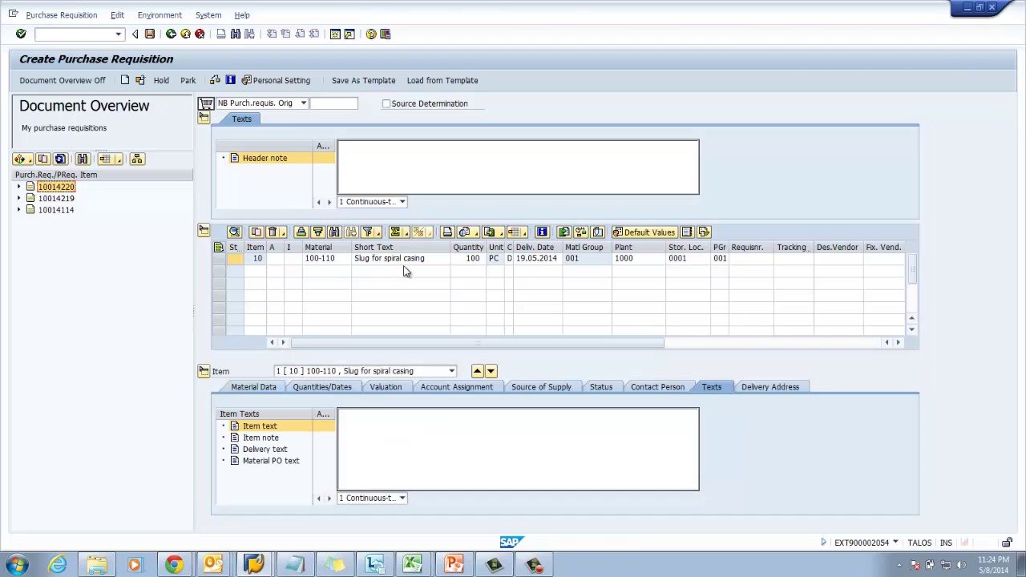
left_click(150, 36)
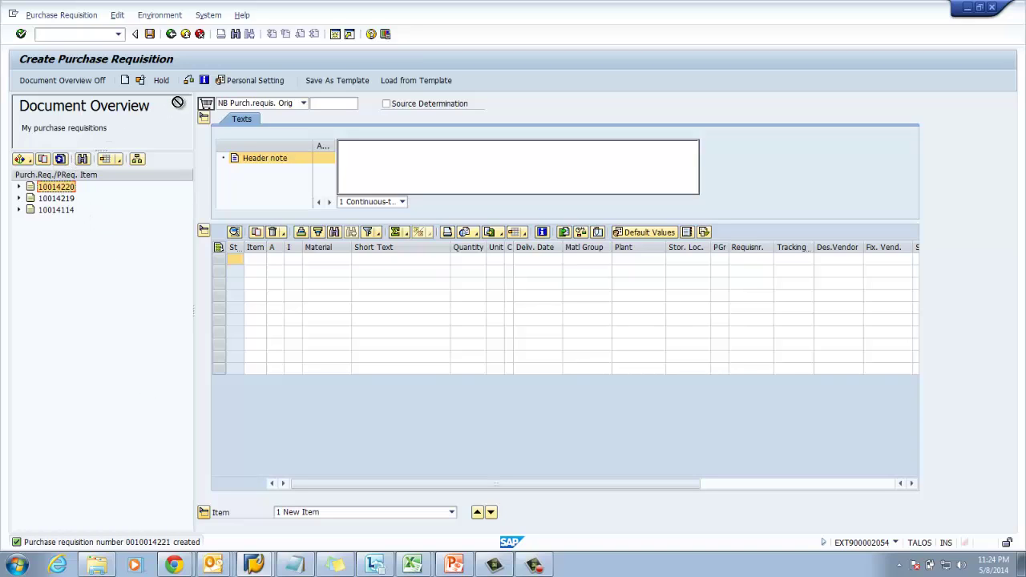
left_click(205, 106)
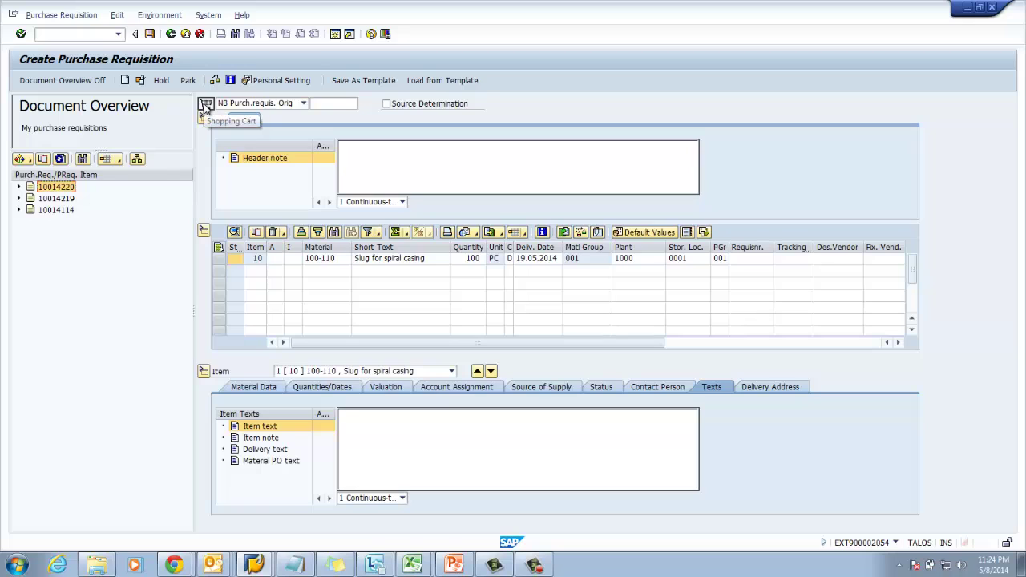
left_click(150, 35)
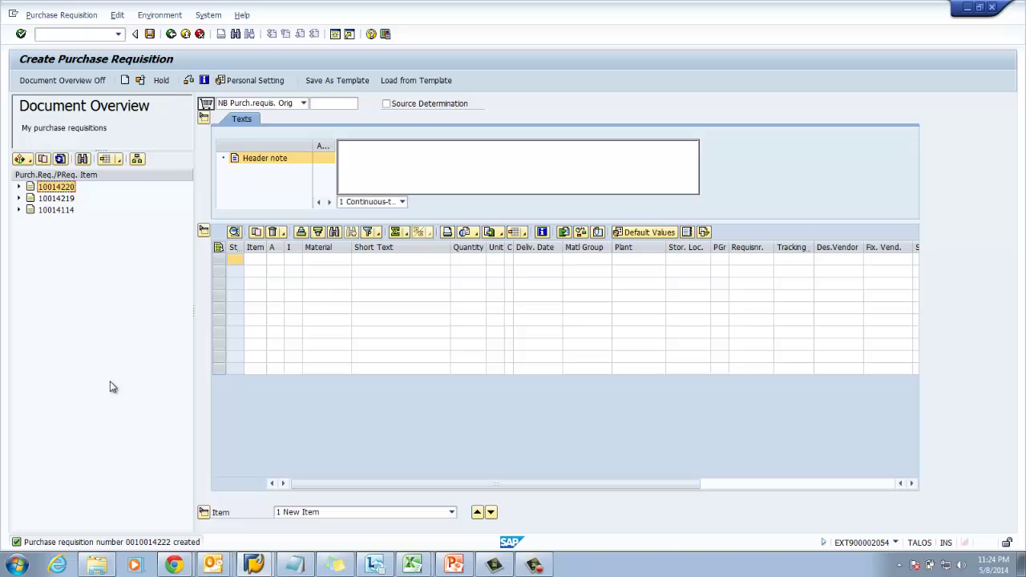
Open the MASS transaction and look up the purchase requisition object type on the MASS Transaction slide in PowerPoint.
left_click(82, 35)
key("Return")
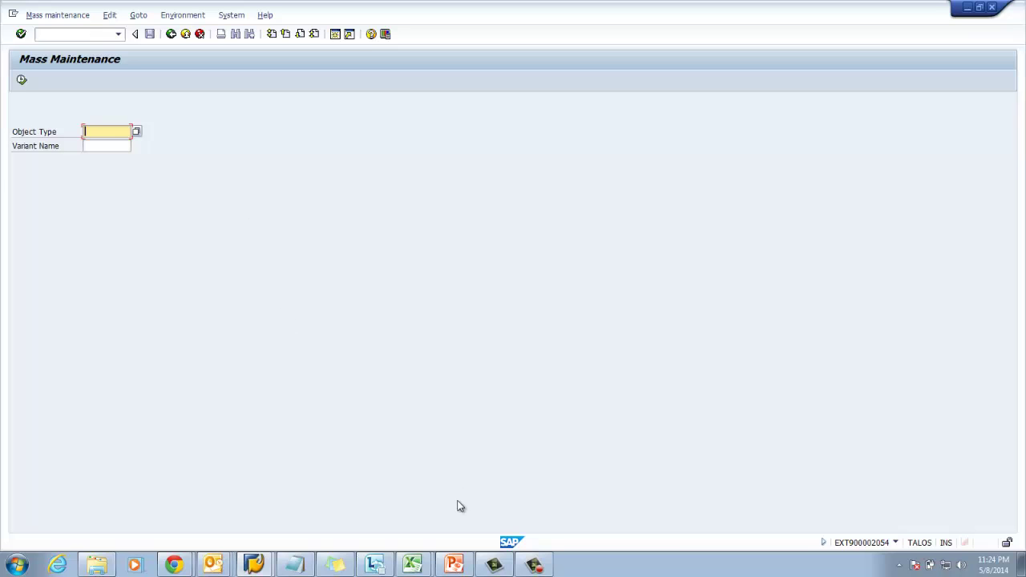
left_click(454, 565)
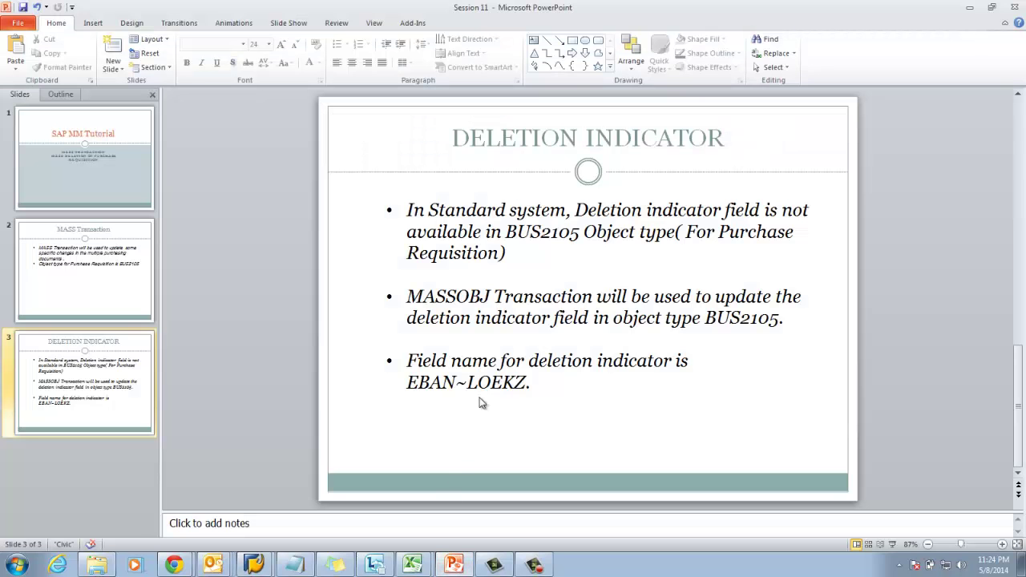
left_click(142, 266)
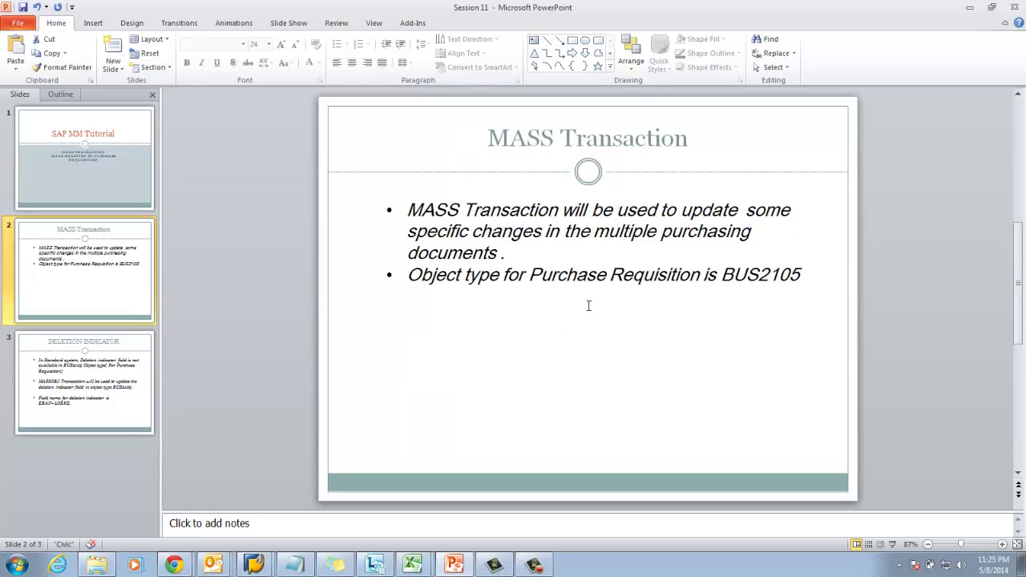
key("alt+Tab")
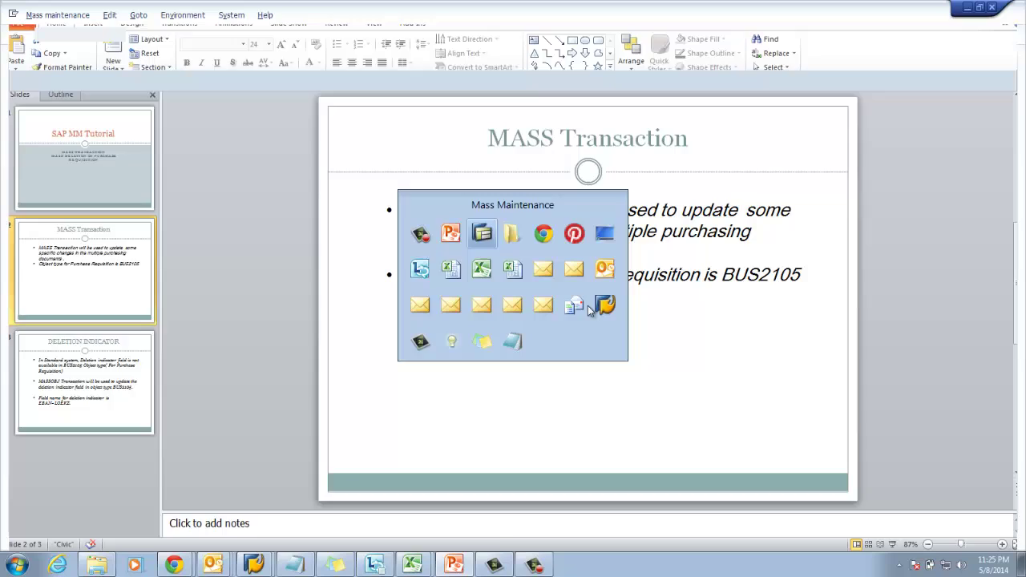
Start mass maintenance for object type BUS2105 using the Purchase Requisition table EBAN.
type("B")
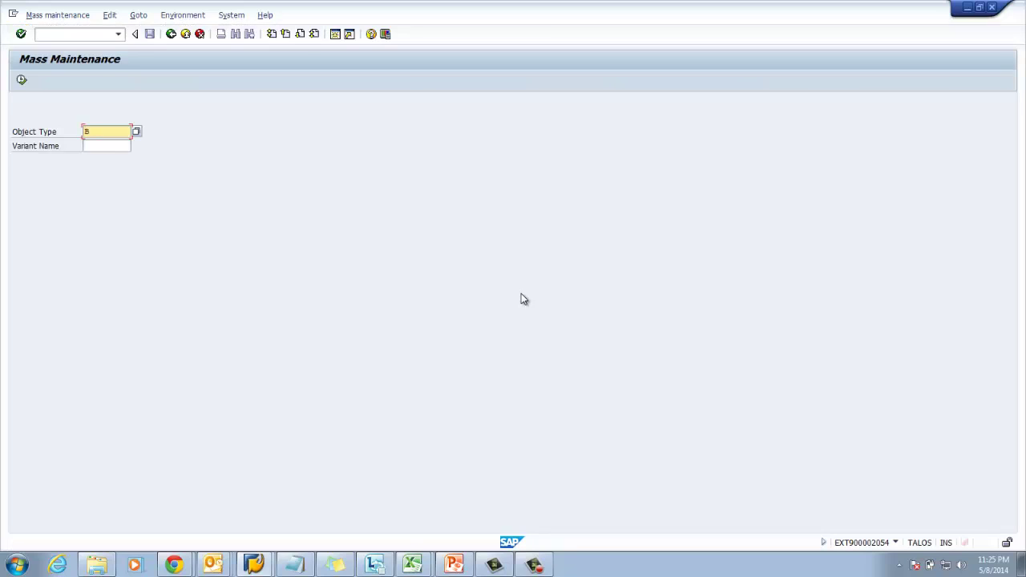
type("US2105")
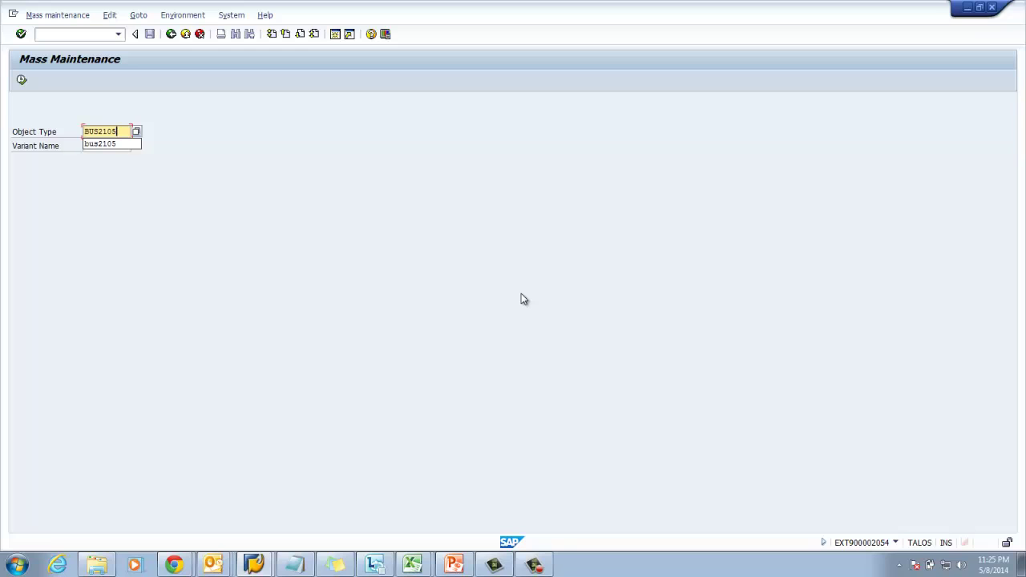
key("Return")
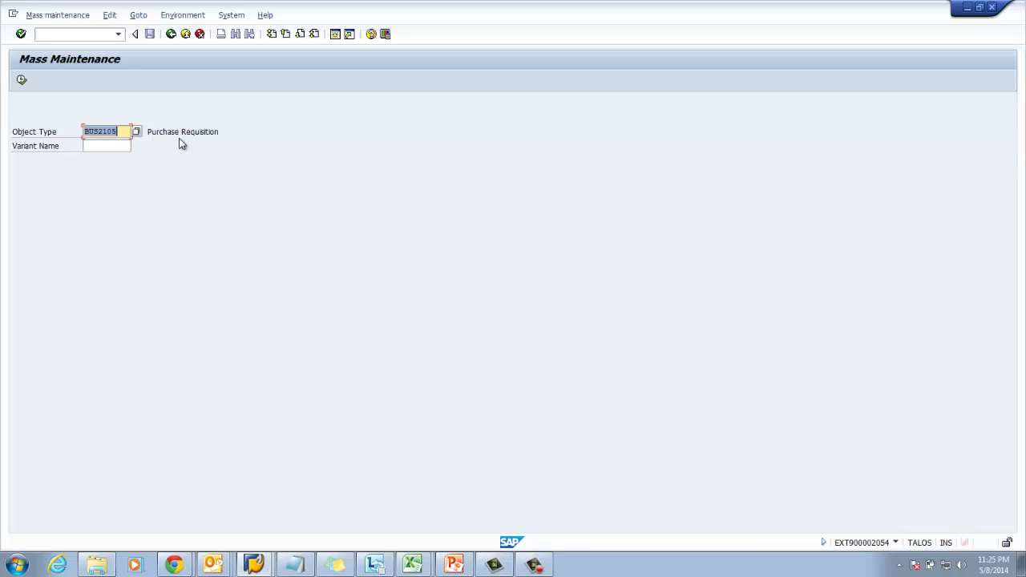
left_click(22, 82)
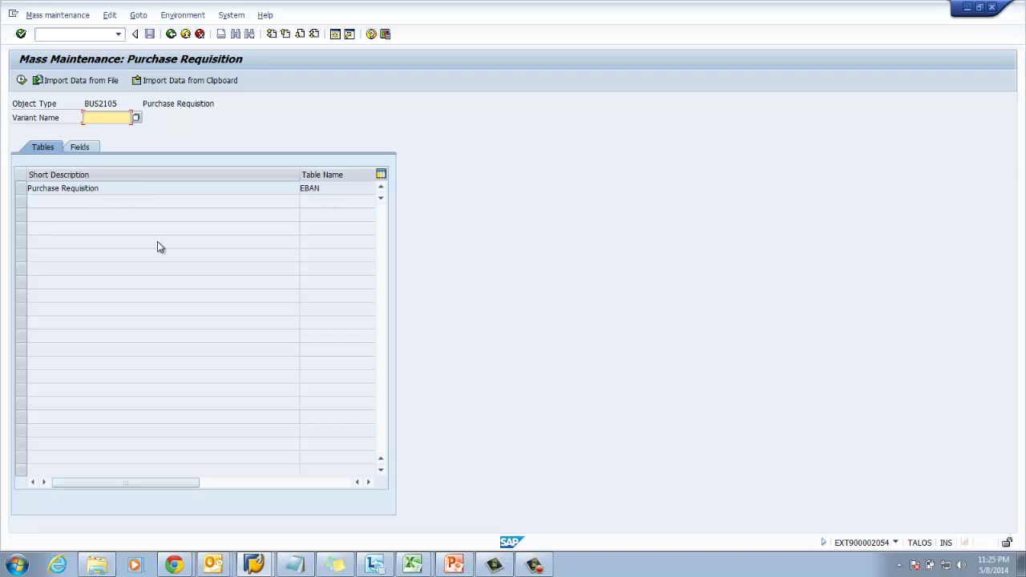
left_click(21, 189)
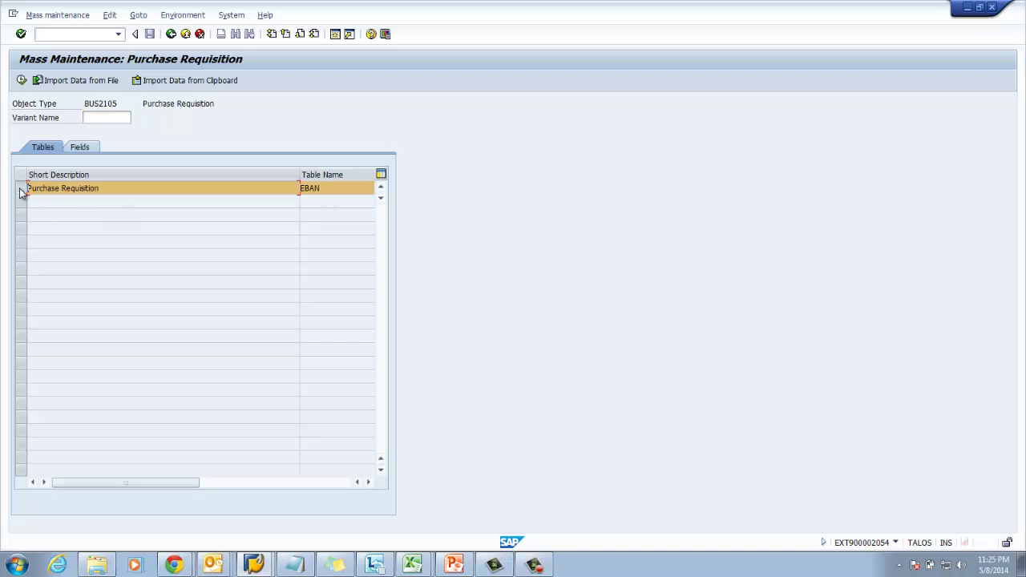
left_click(23, 83)
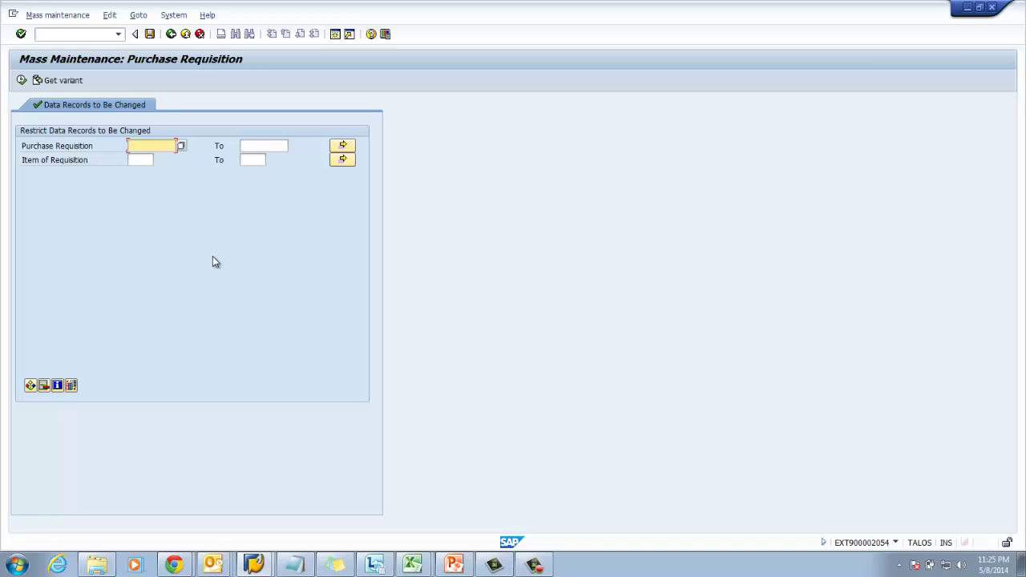
Restrict the data records to purchase requisitions 10014220 to 10014222 and display them for mass change.
key("BackSpace")
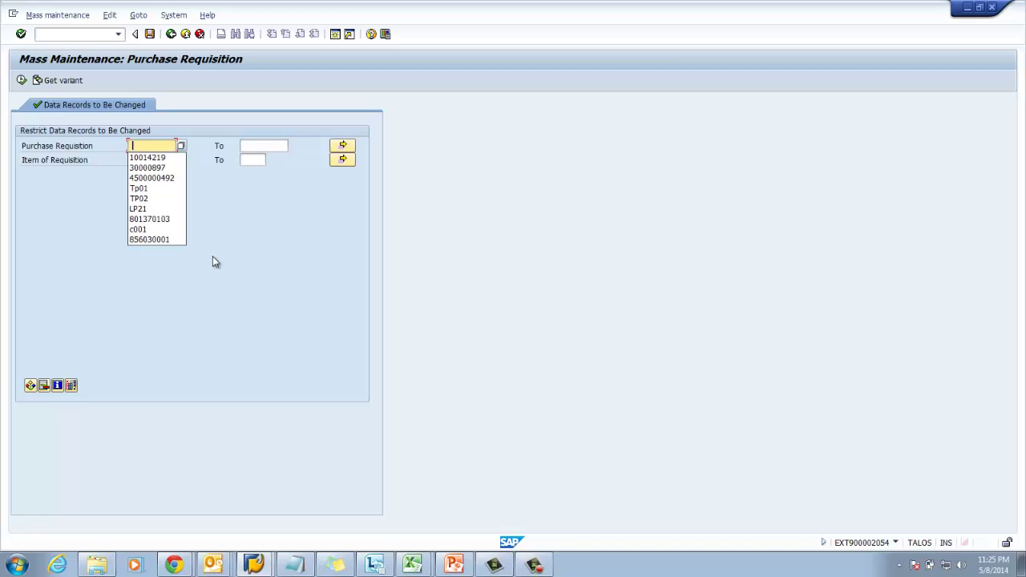
left_click(163, 158)
key("BackSpace")
key("BackSpace")
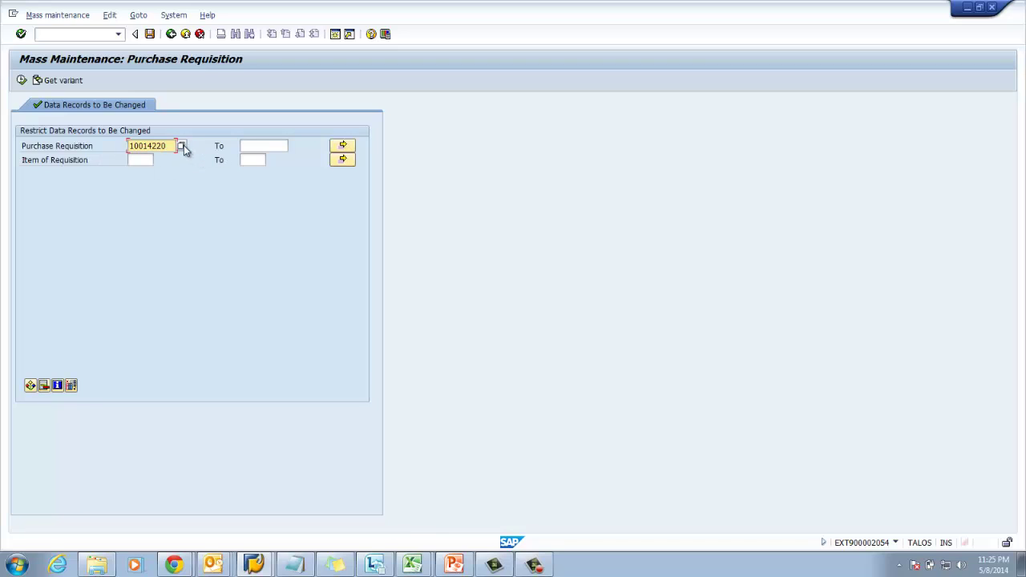
left_click_drag(173, 146, 123, 154)
key("ctrl+c")
left_click(254, 146)
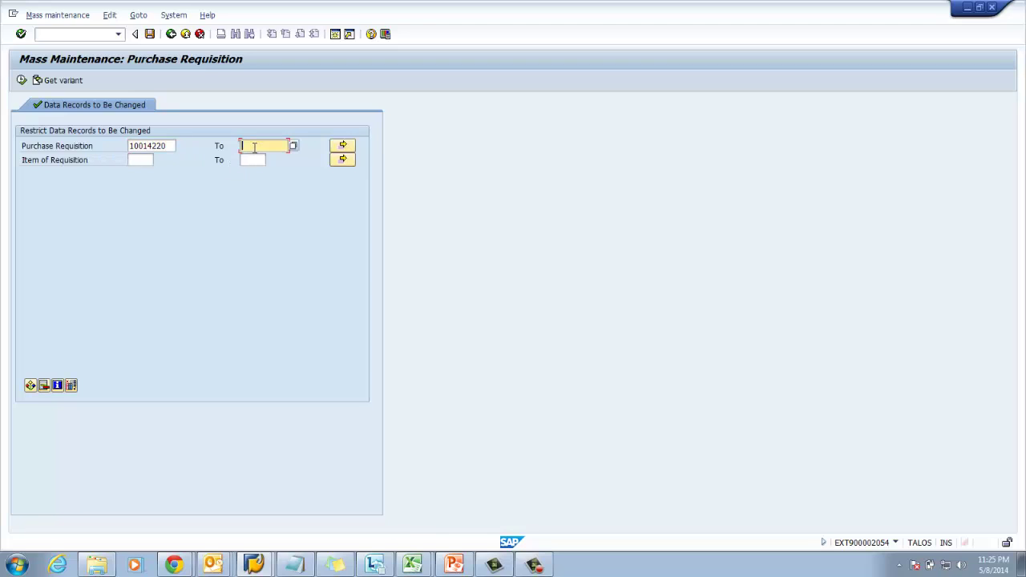
key("ctrl+v")
key("BackSpace")
type("2")
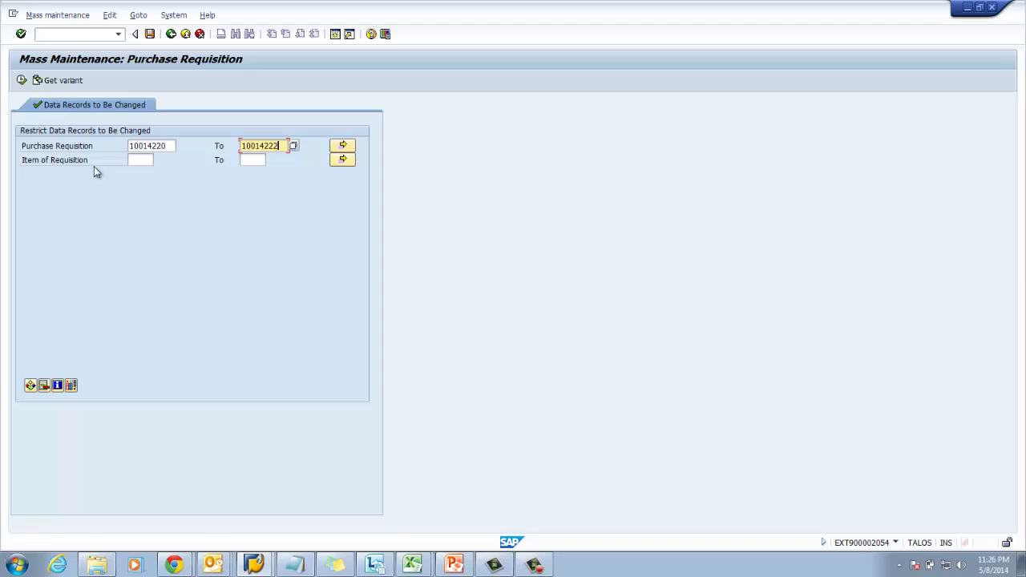
left_click(22, 82)
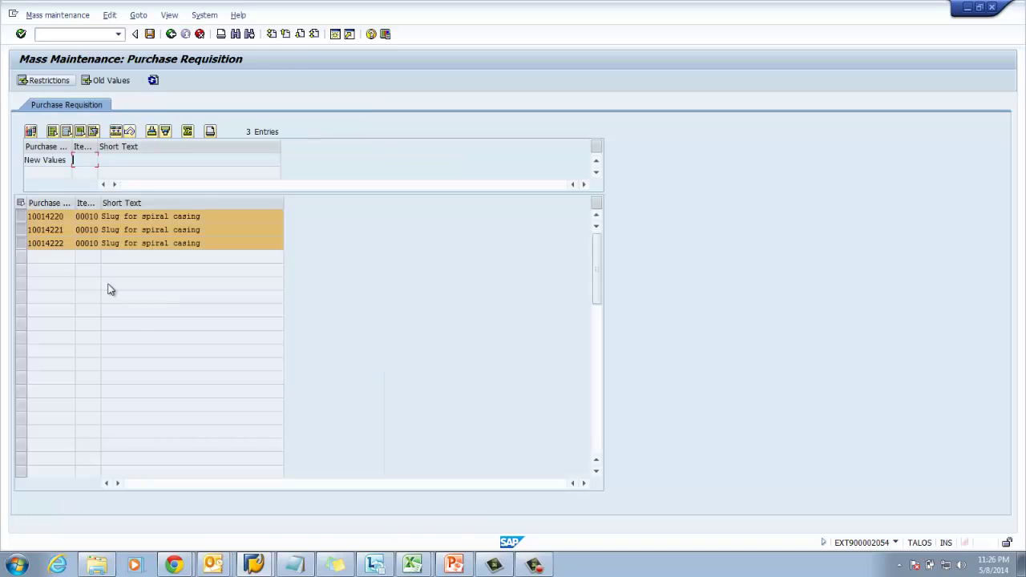
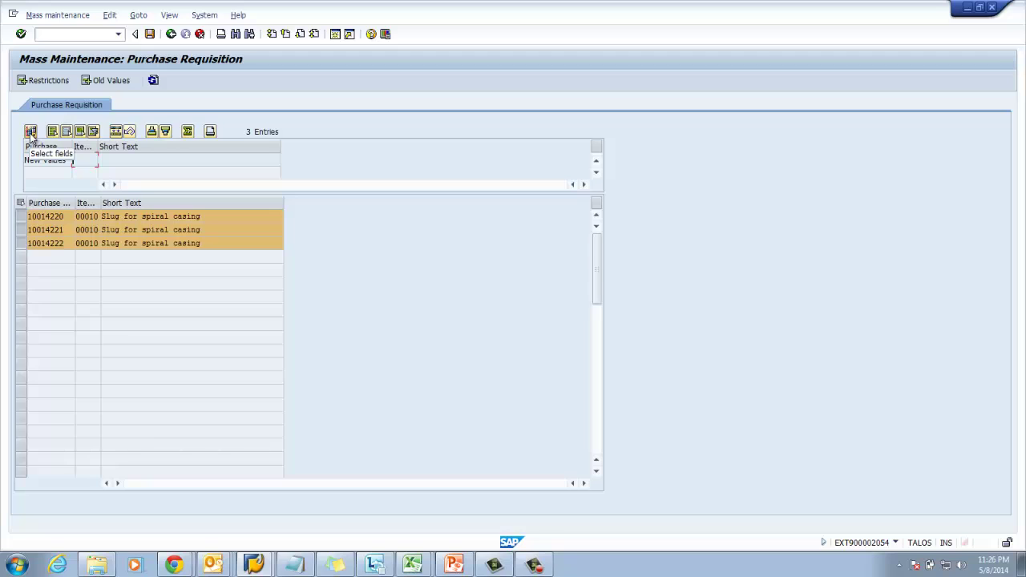
Start transaction SE16 in a new session and open the selection screen for table EBAN.
left_click(79, 36)
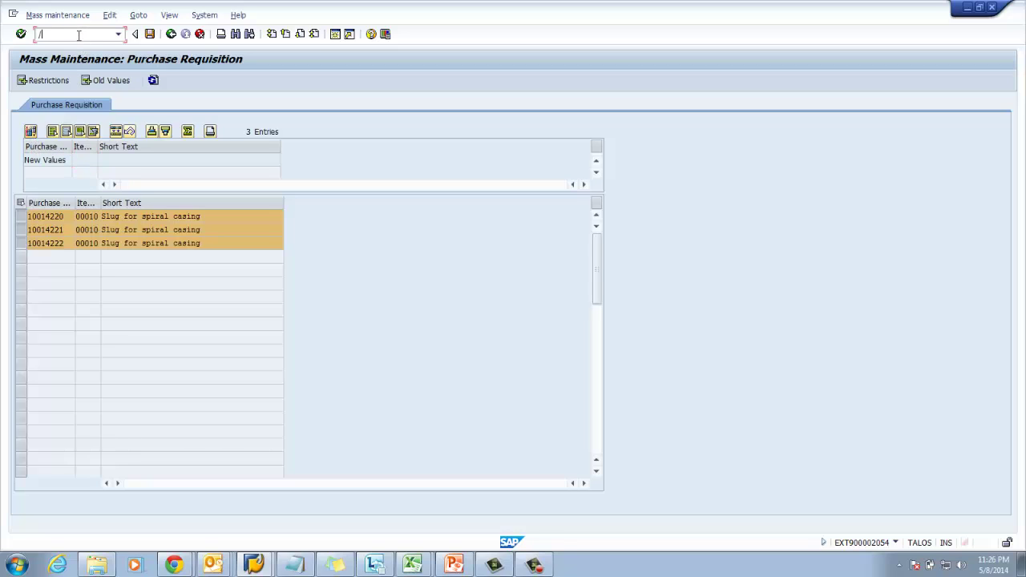
type("/ose16")
key("Return")
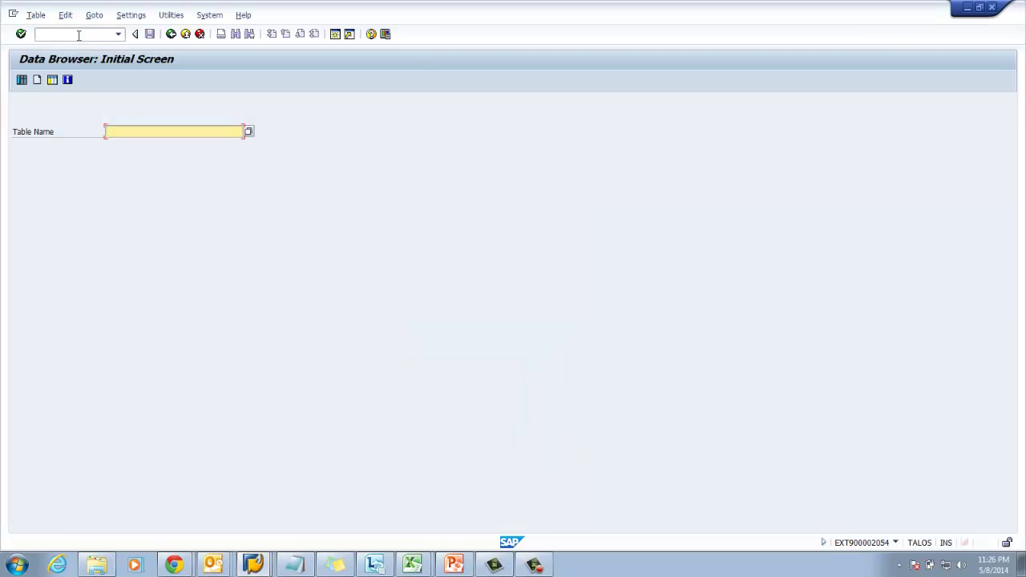
type("EBAN")
key("Return")
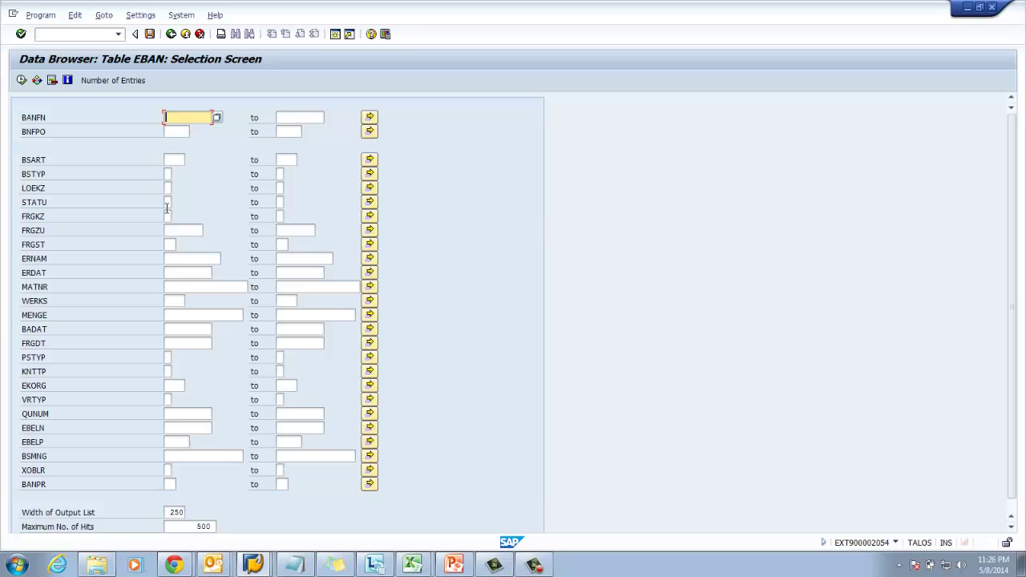
Copy requisition numbers 10014220 to 10014222 from the mass maintenance list into the BANFN multiple selection and display the matching EBAN entries.
key("alt+Tab")
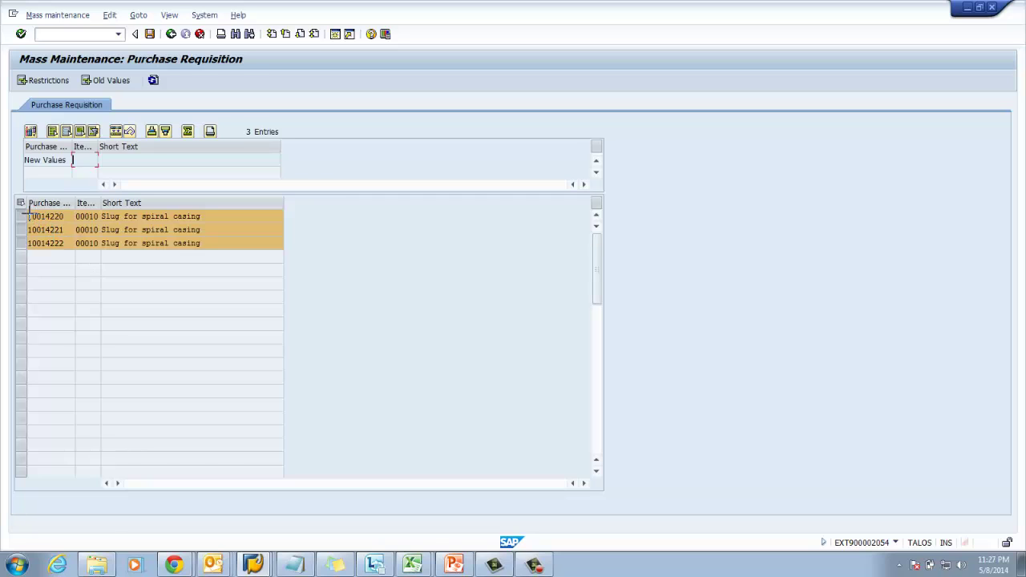
key("ctrl+y")
left_click_drag(29, 213, 48, 244)
key("ctrl+c")
key("alt+Tab")
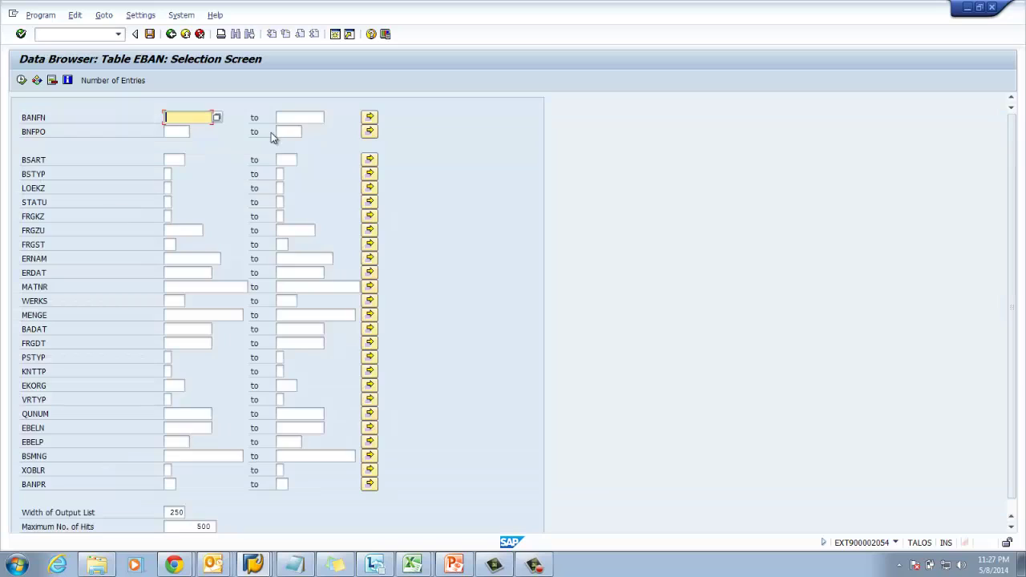
left_click(372, 118)
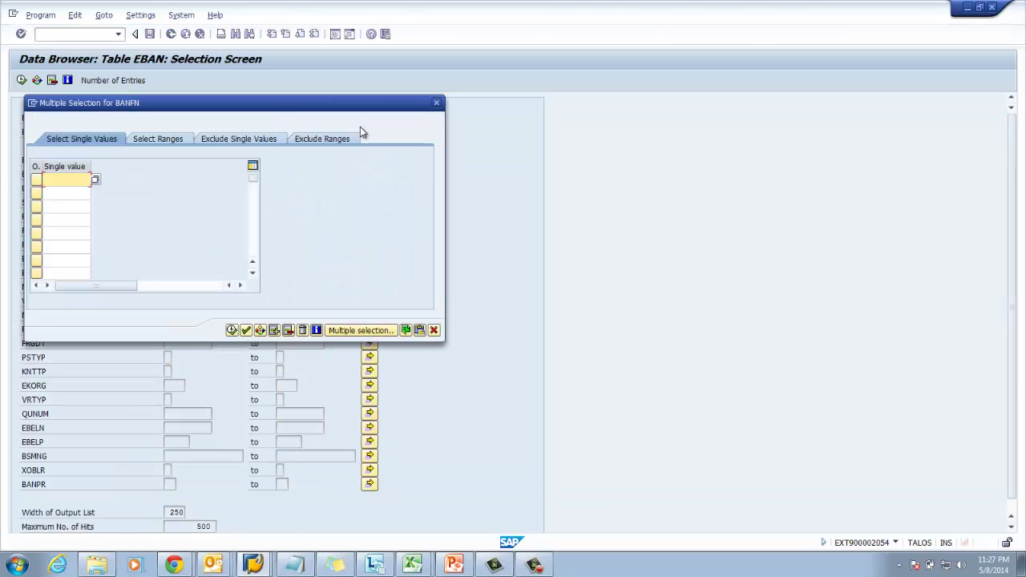
left_click(420, 331)
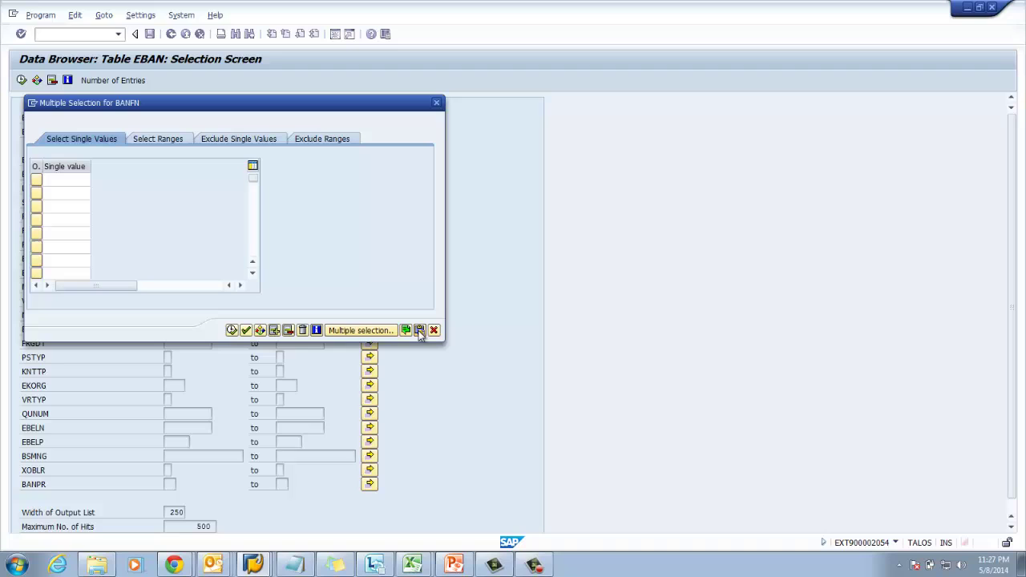
left_click(232, 331)
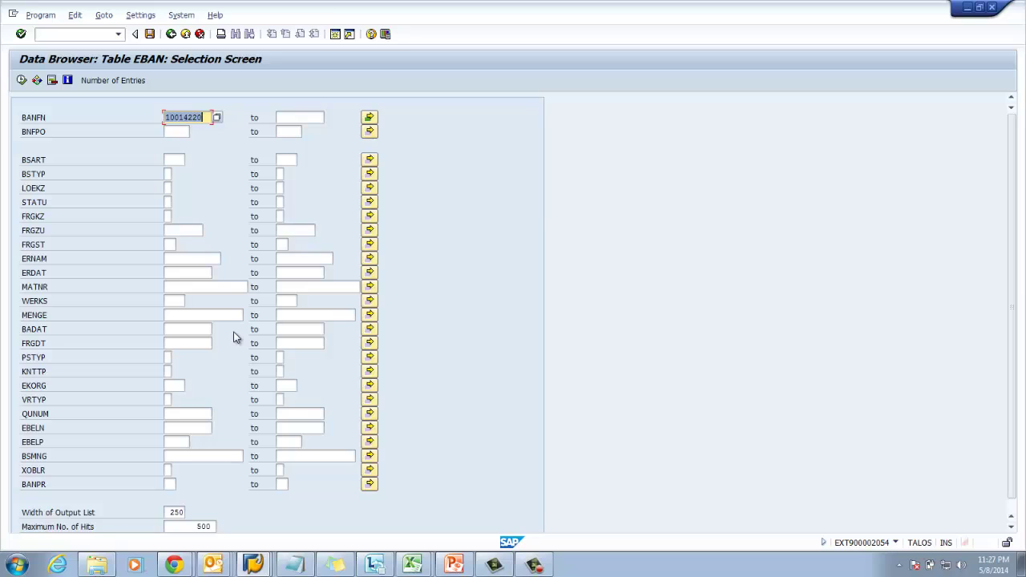
left_click(21, 81)
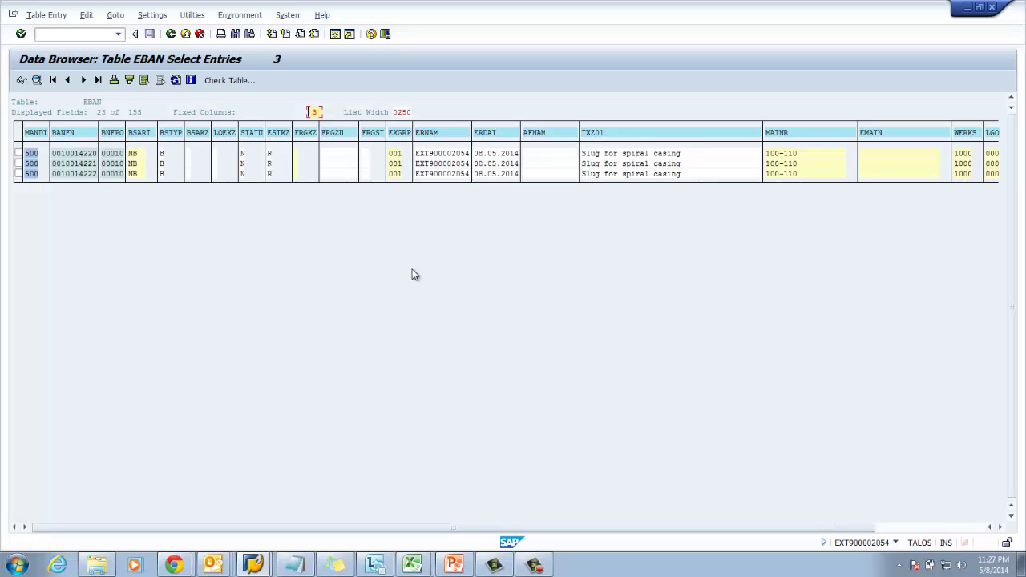
Check the purchasing group field EKGRP in the detail record of requisition 10014220 and in the list of all three entries.
double_click(76, 153)
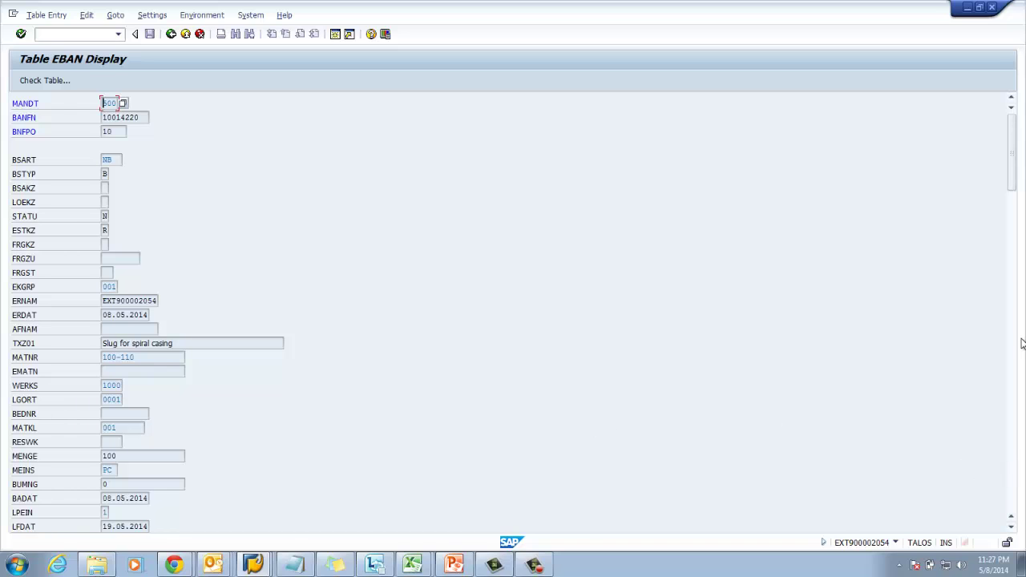
double_click(108, 286)
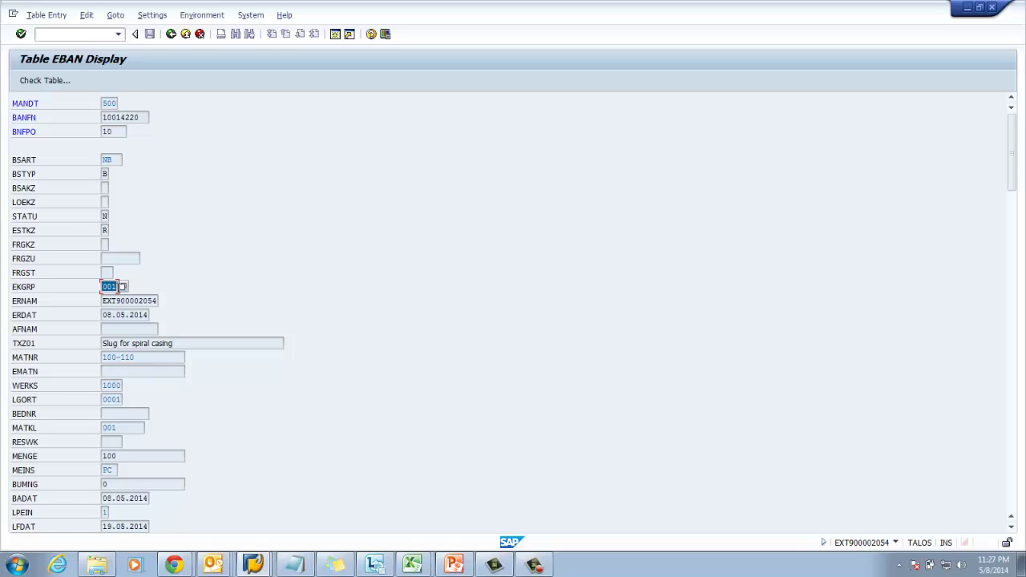
left_click(171, 34)
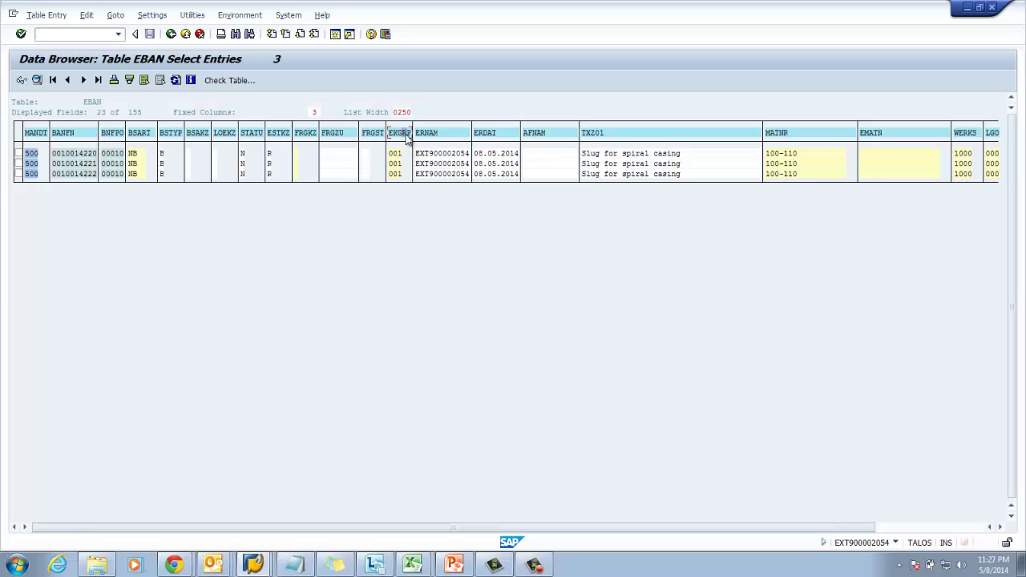
left_click(394, 154)
left_click(403, 163)
left_click(395, 175)
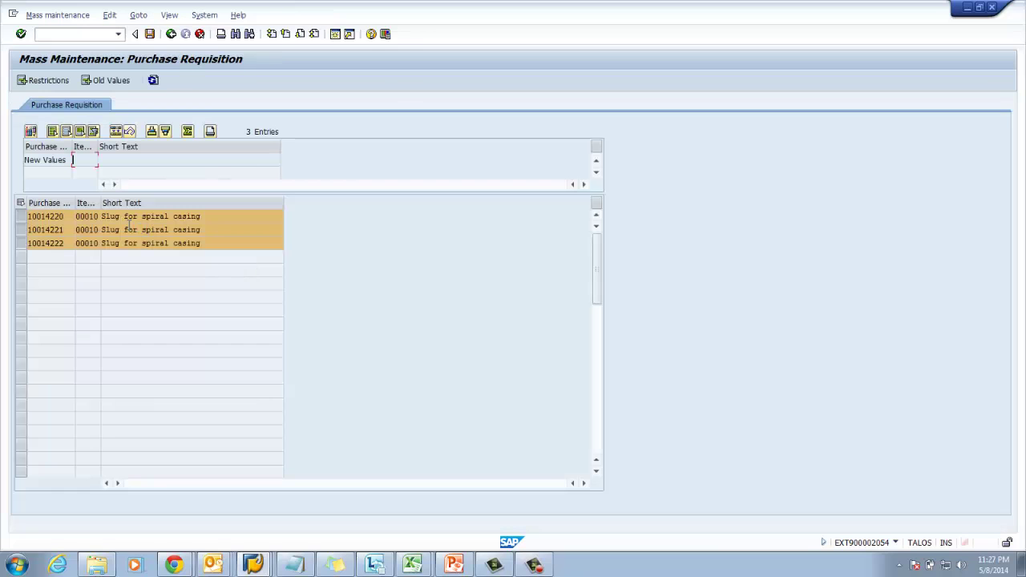
In the mass maintenance session, add the Purchasing Group field to the selected fields for the requisitions.
left_click(32, 133)
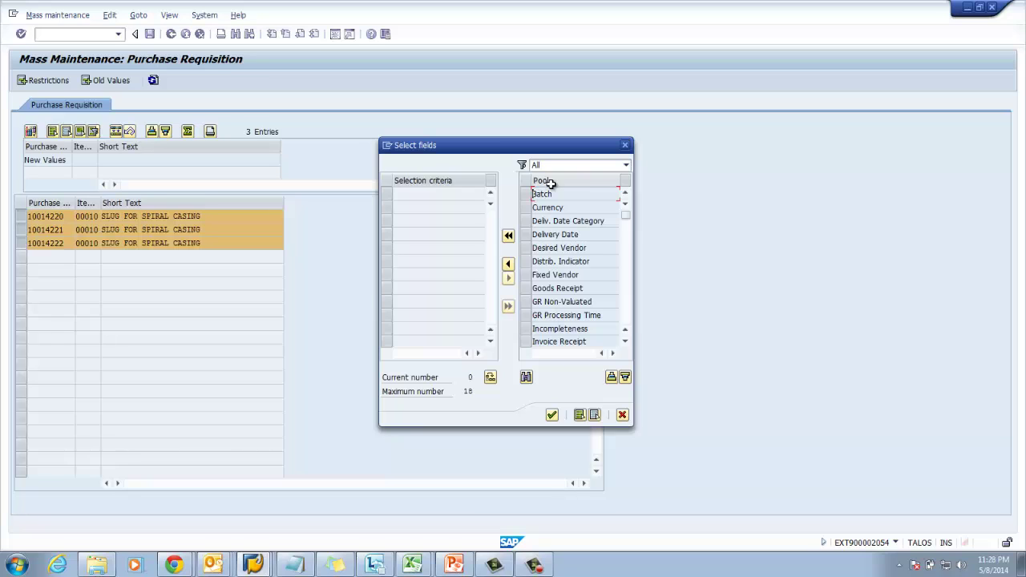
left_click(625, 343)
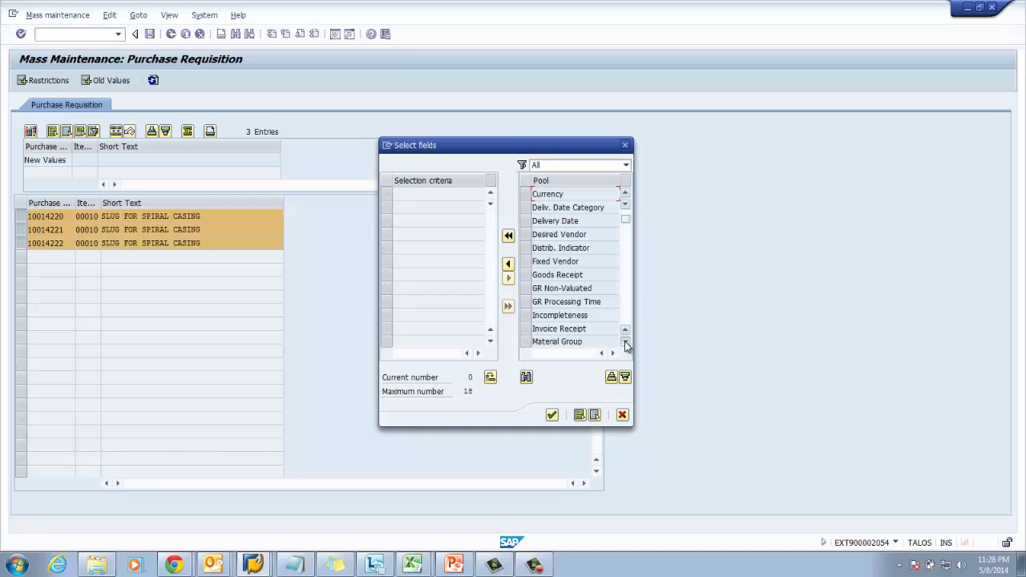
left_click(625, 342)
left_click(625, 342)
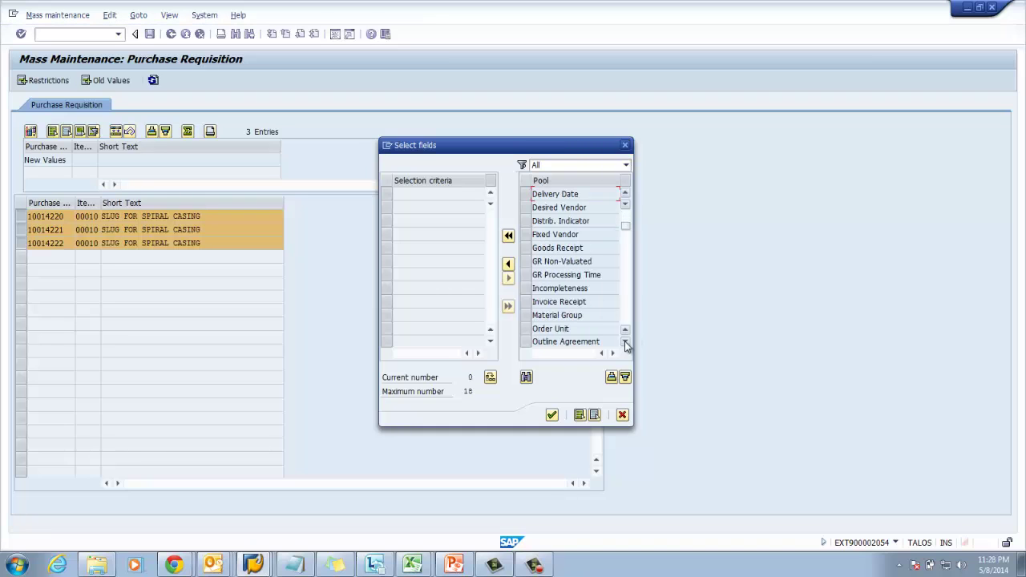
left_click(625, 342)
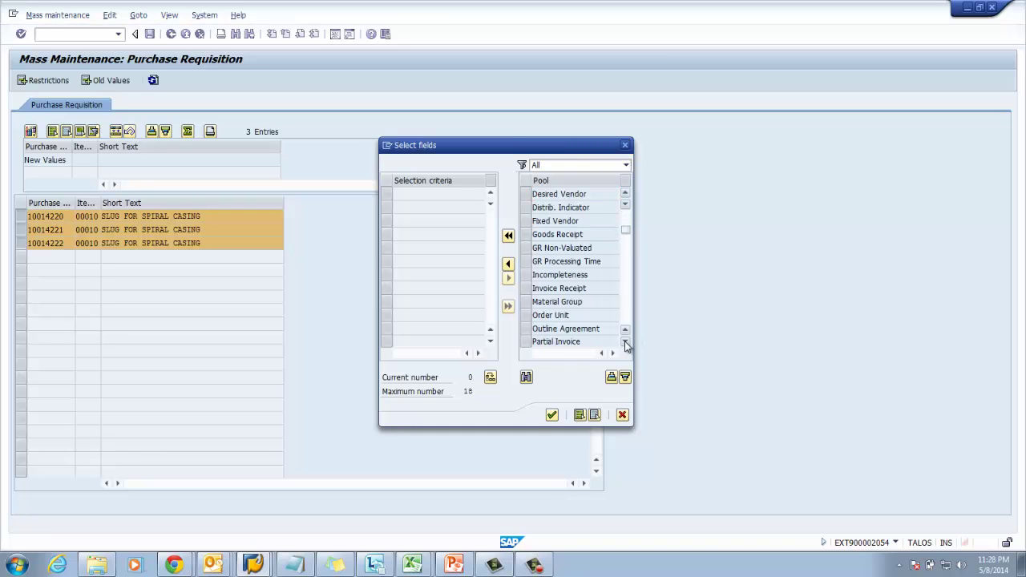
left_click(625, 342)
left_click(625, 342)
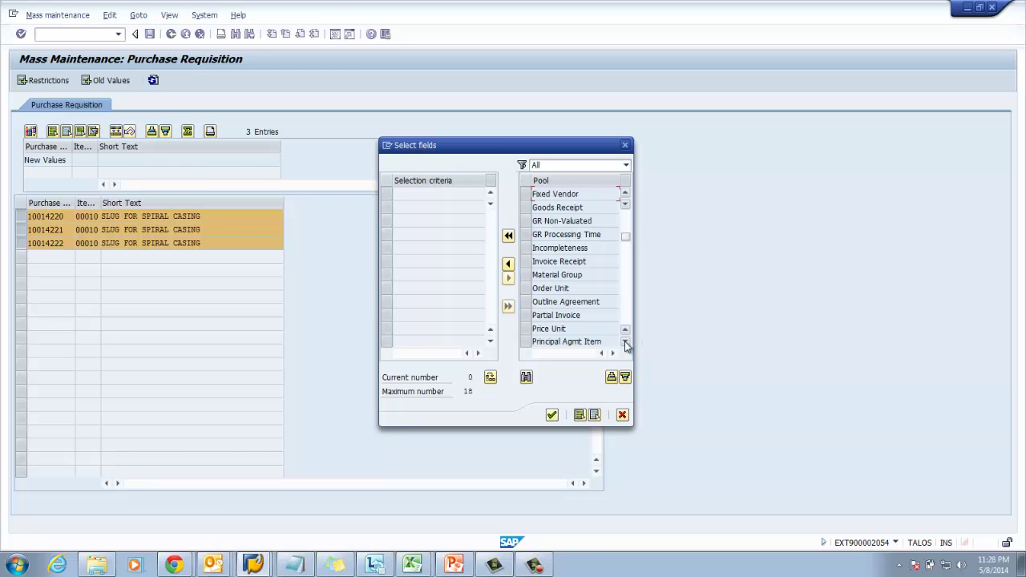
left_click(625, 342)
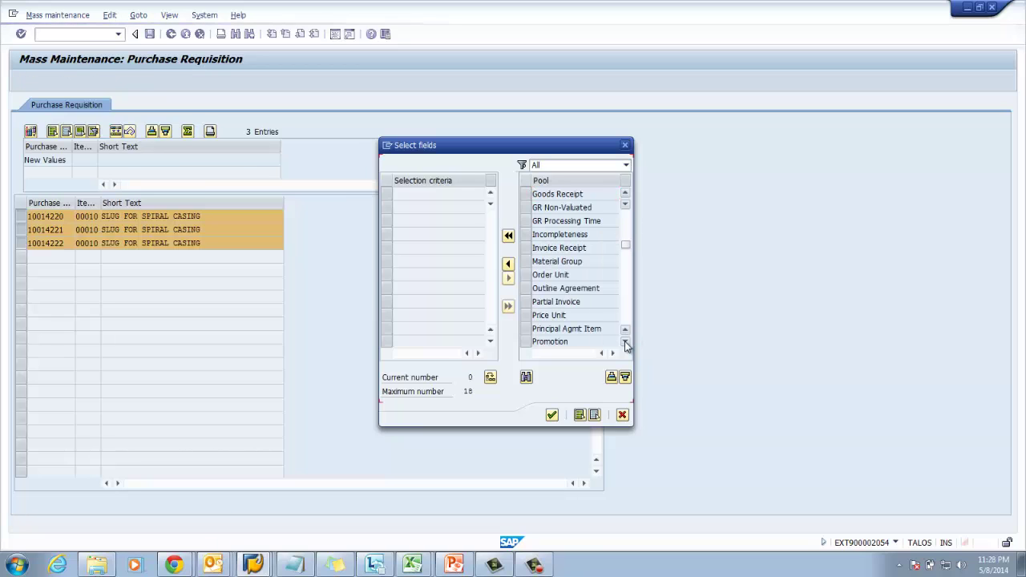
left_click(625, 342)
left_click(625, 342)
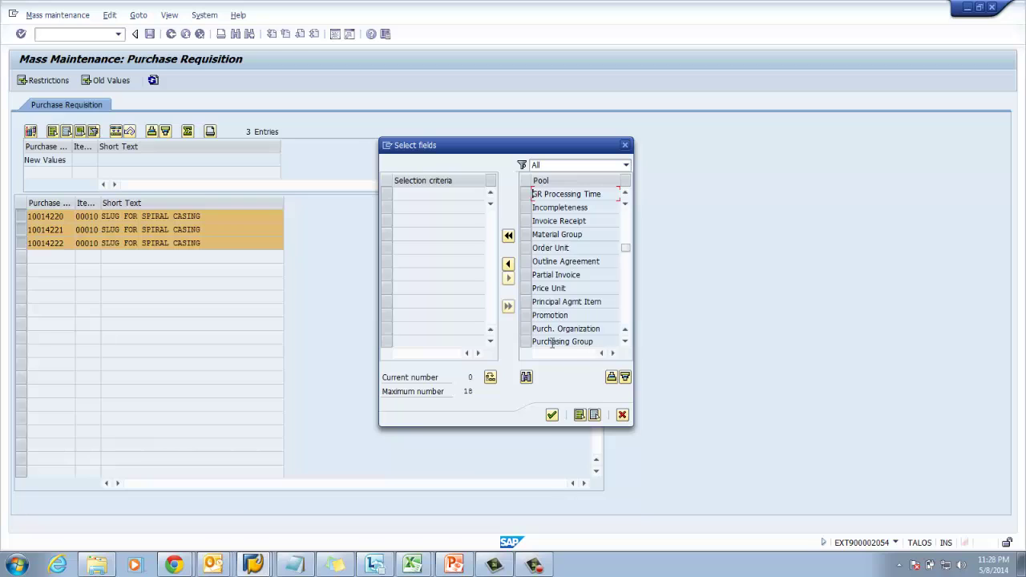
left_click(529, 342)
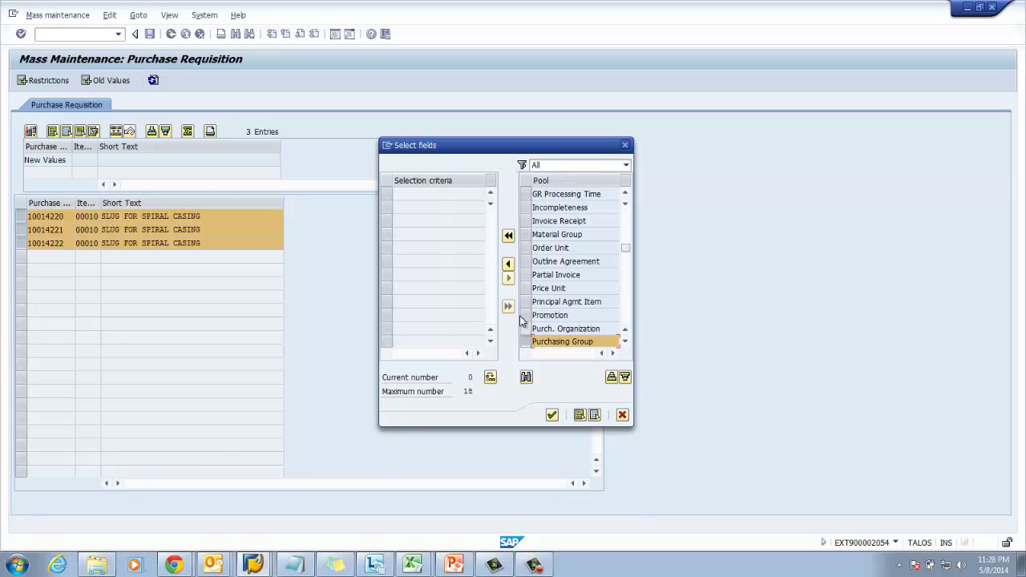
left_click(508, 267)
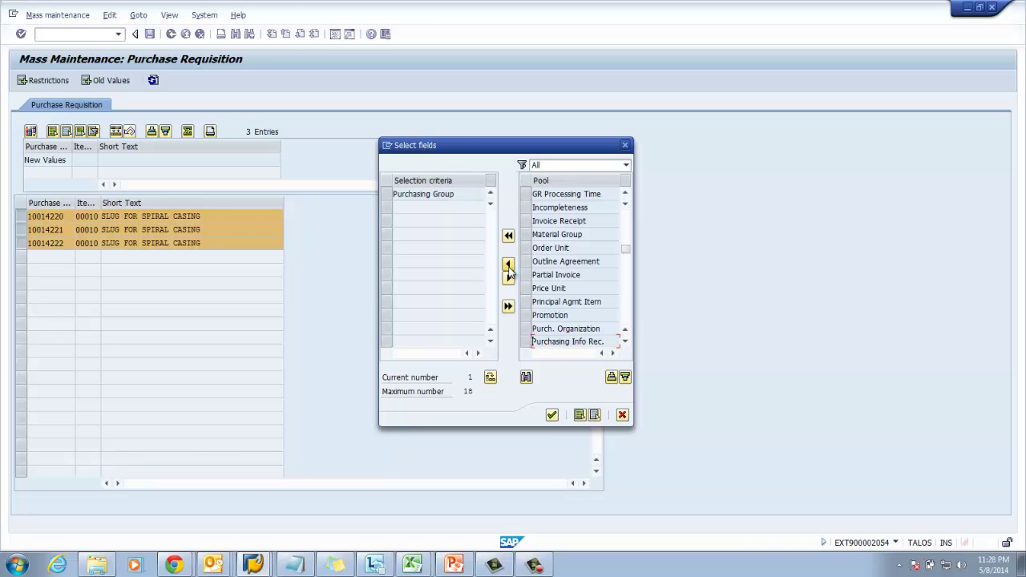
left_click(552, 415)
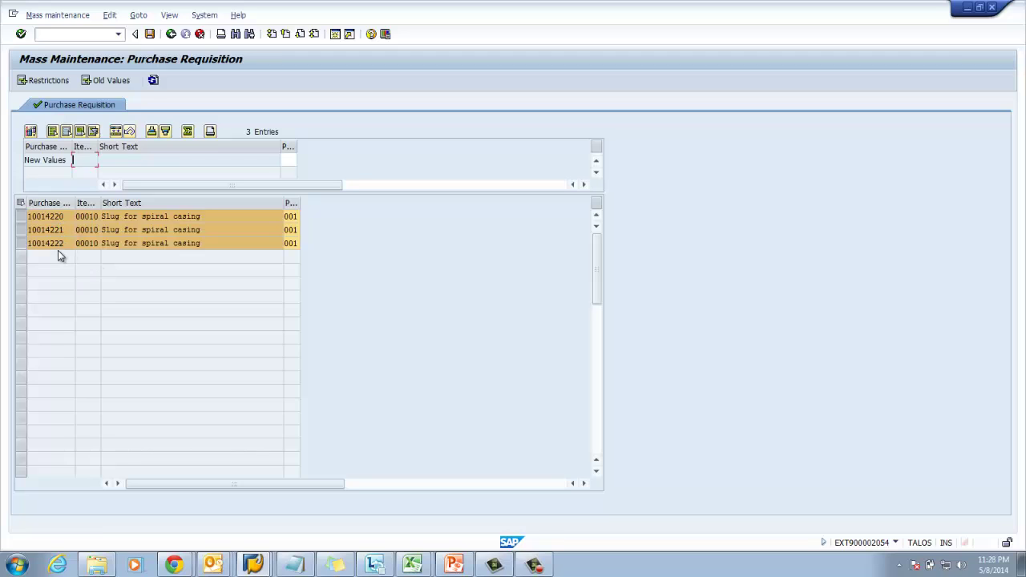
Choose purchasing group 008 as the new value and apply it to all three requisitions with a mass change.
left_click(288, 159)
left_click_drag(66, 159, 24, 160)
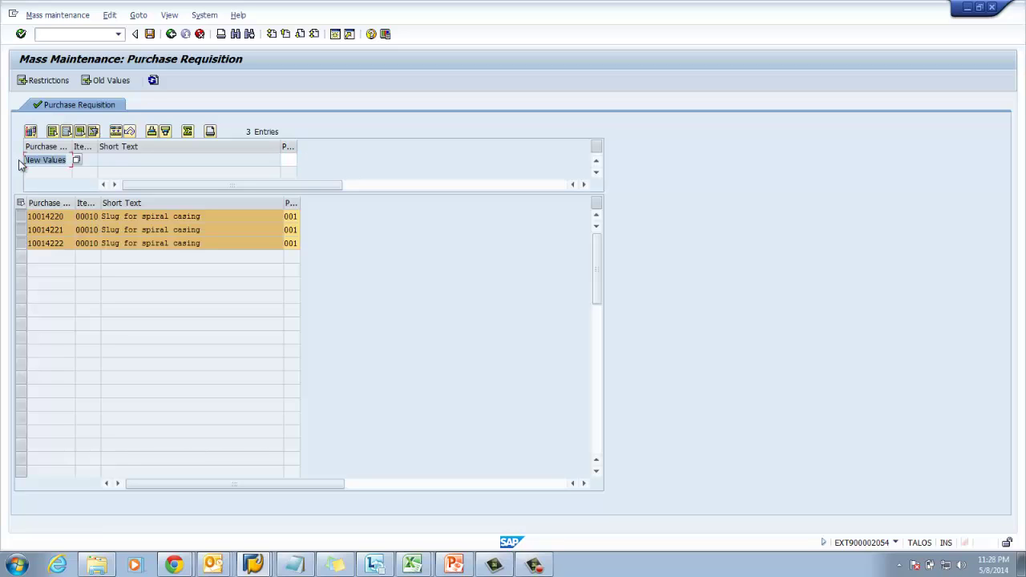
left_click(290, 161)
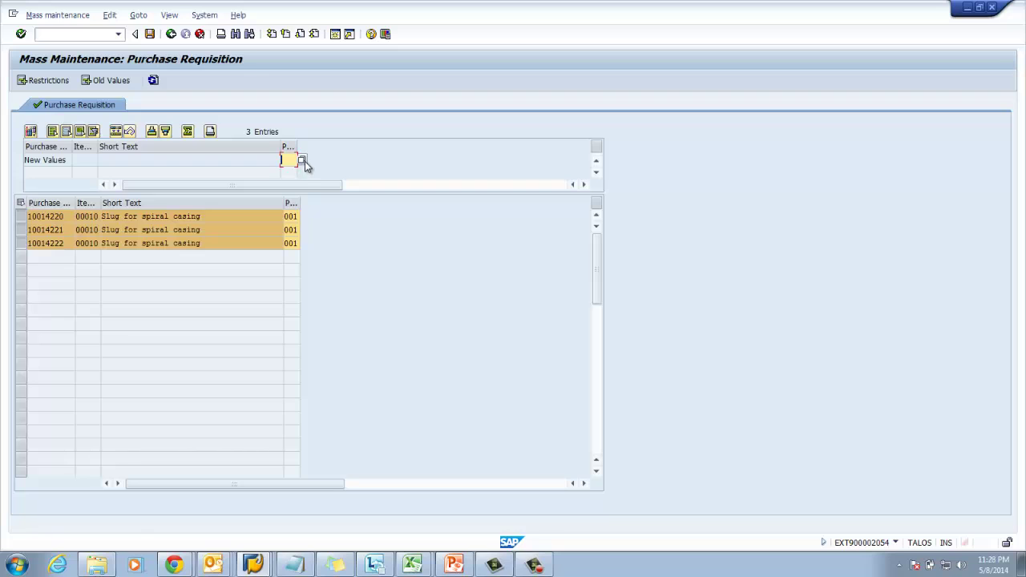
left_click(304, 161)
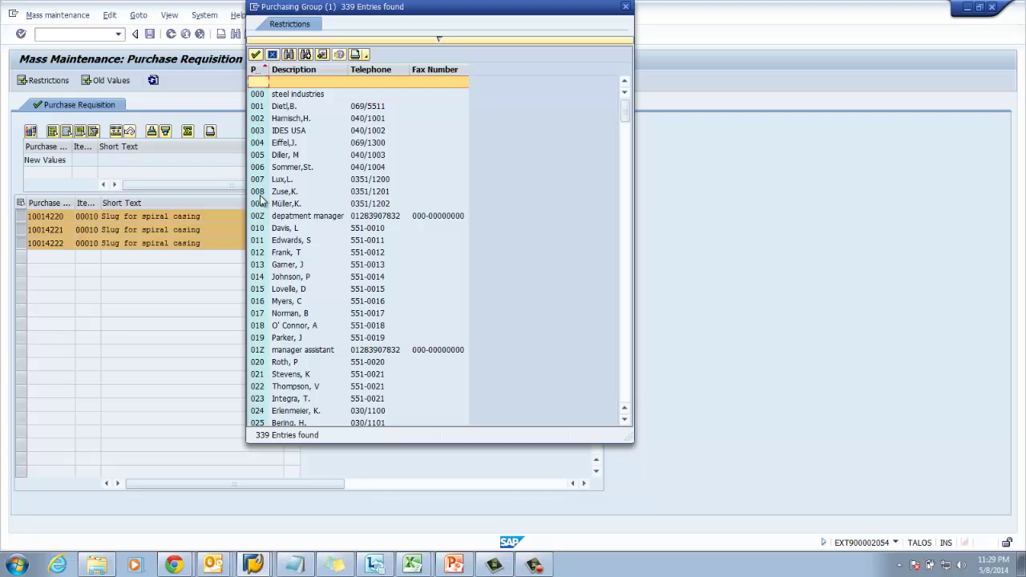
double_click(259, 193)
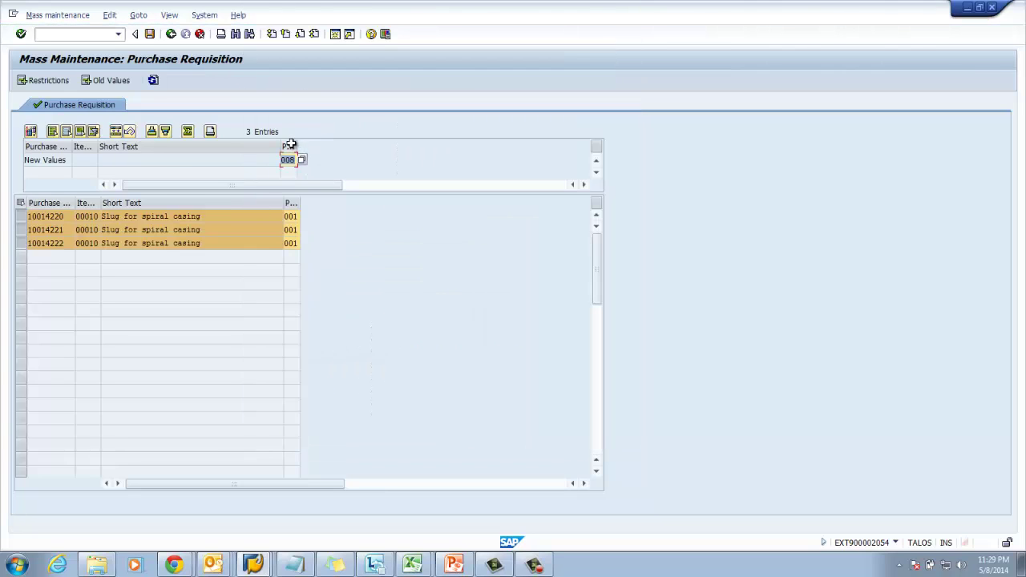
left_click(292, 202)
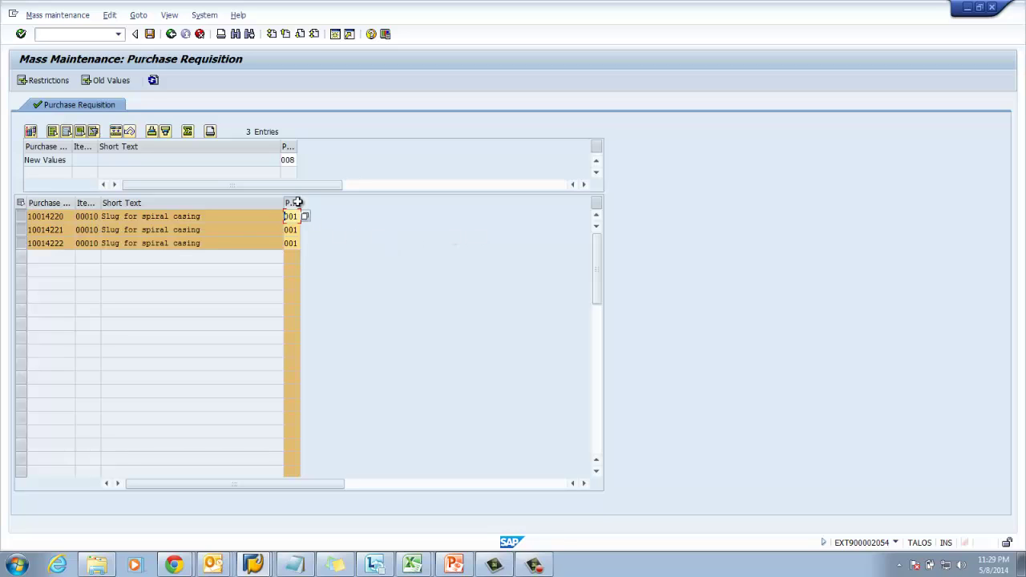
left_click(116, 132)
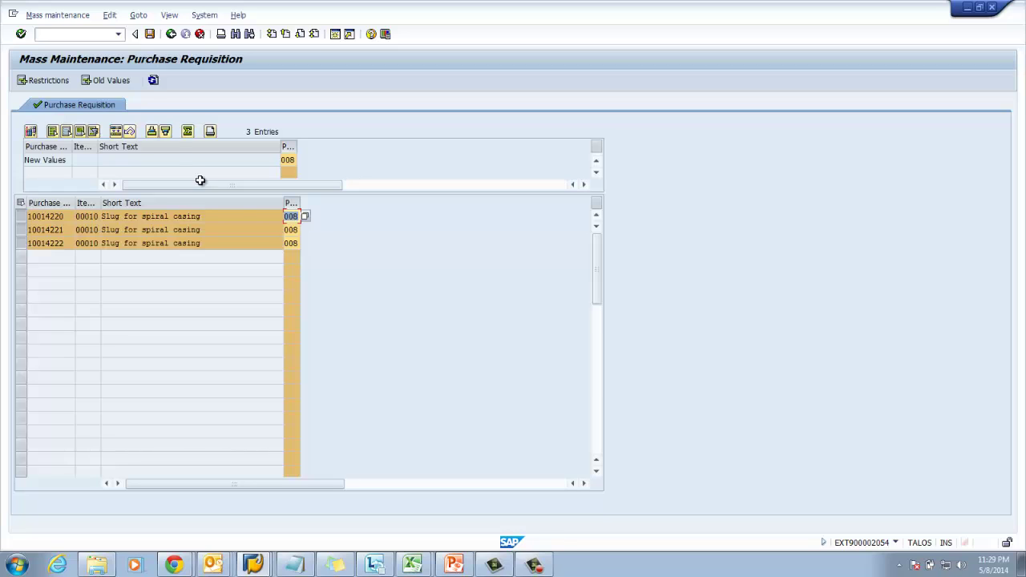
Save the mass changes, accepting the immediate-effect warning and setting it not to display again.
left_click(152, 38)
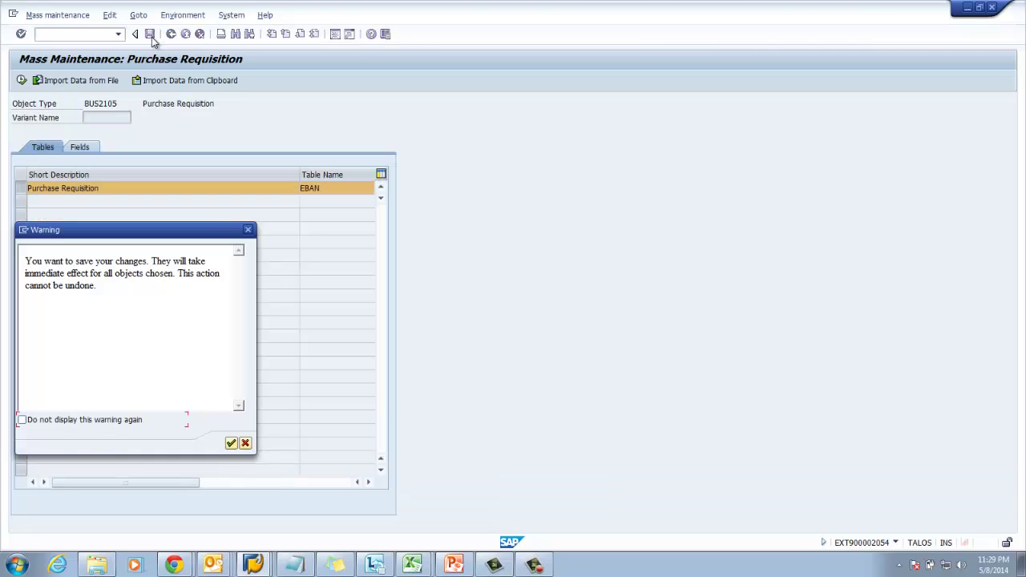
left_click(50, 421)
left_click(230, 445)
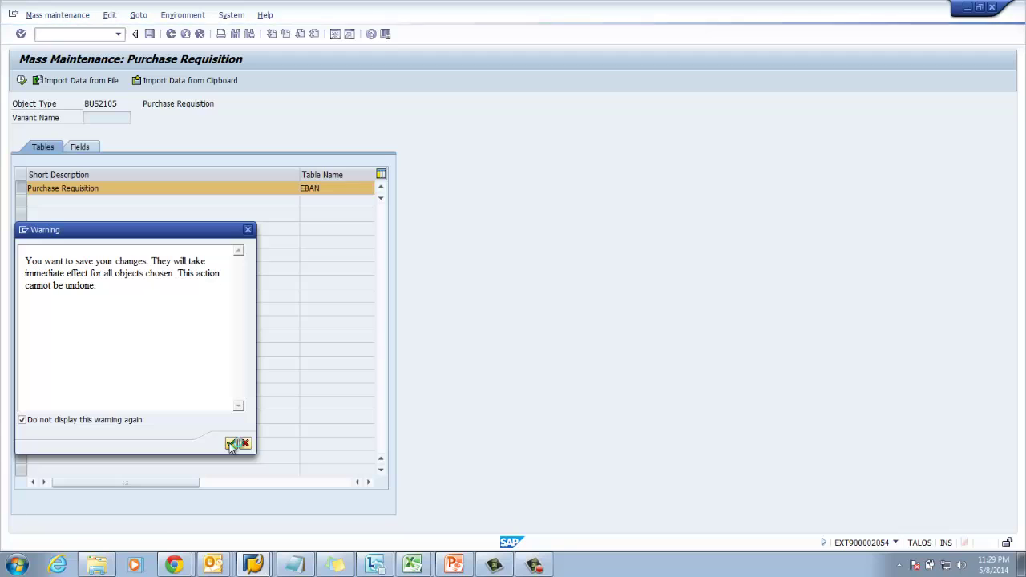
left_click(231, 444)
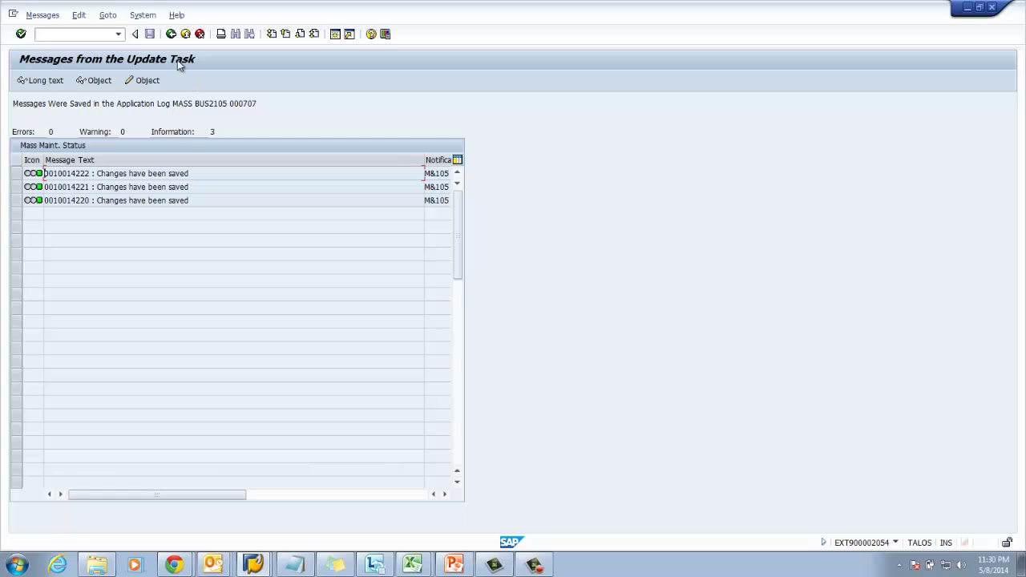
Return from the update messages to the requisition list, accepting the buffer warning and setting it not to display again.
left_click(171, 37)
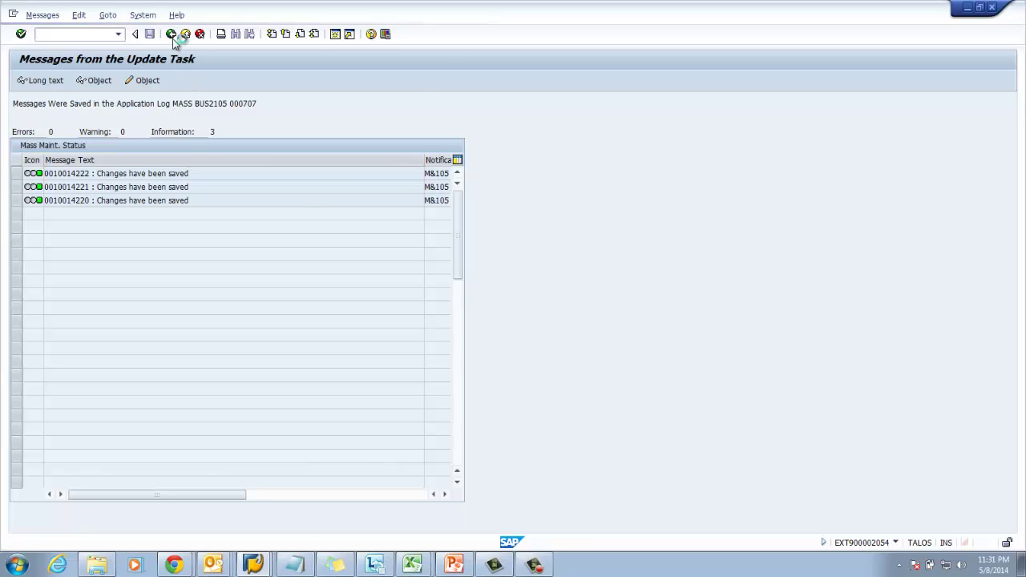
left_click(172, 36)
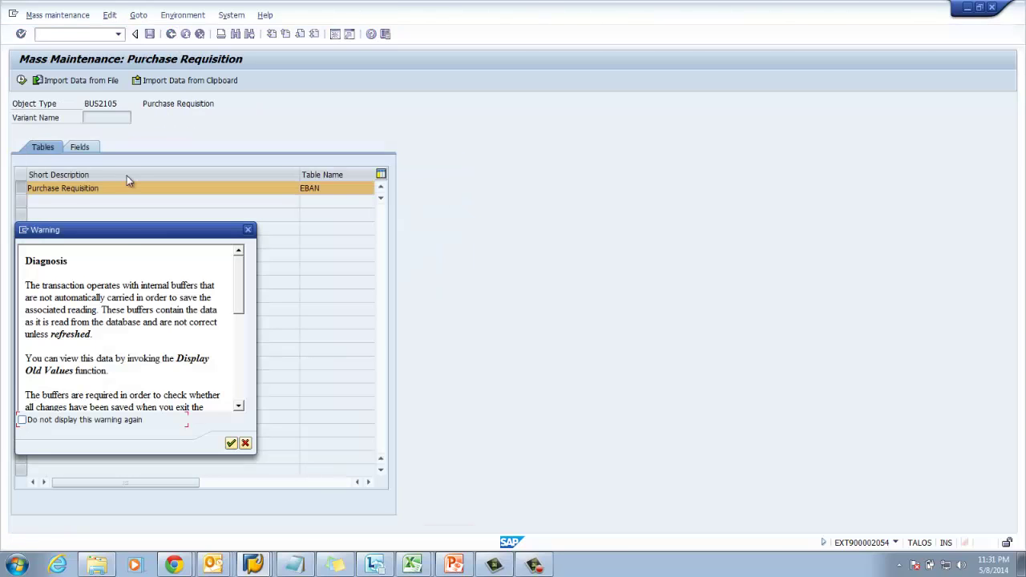
left_click(49, 420)
left_click(232, 444)
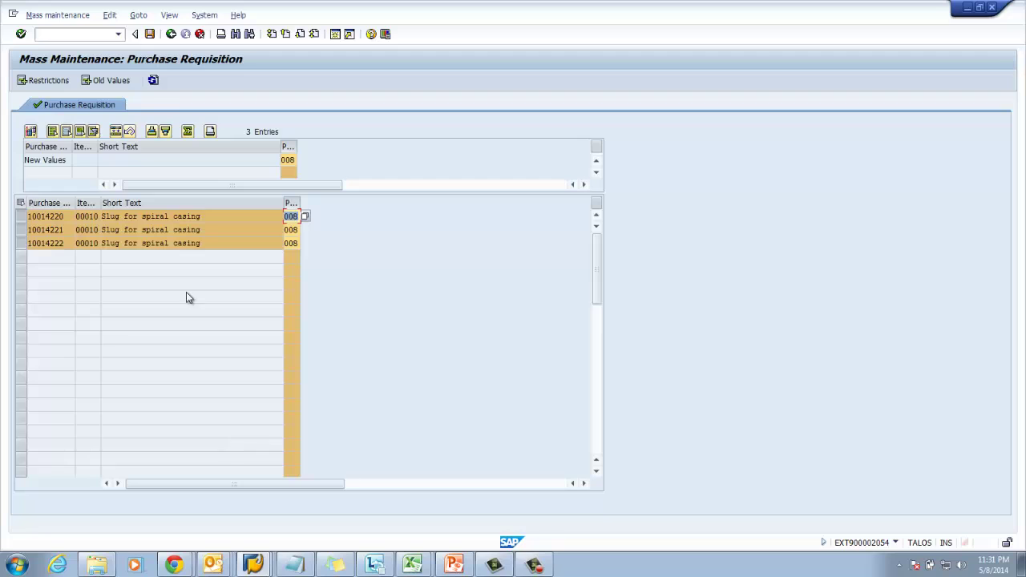
Display purchase requisition 10014220 with transaction ME53N and widen the item's purchasing group column to check it.
left_click(74, 35)
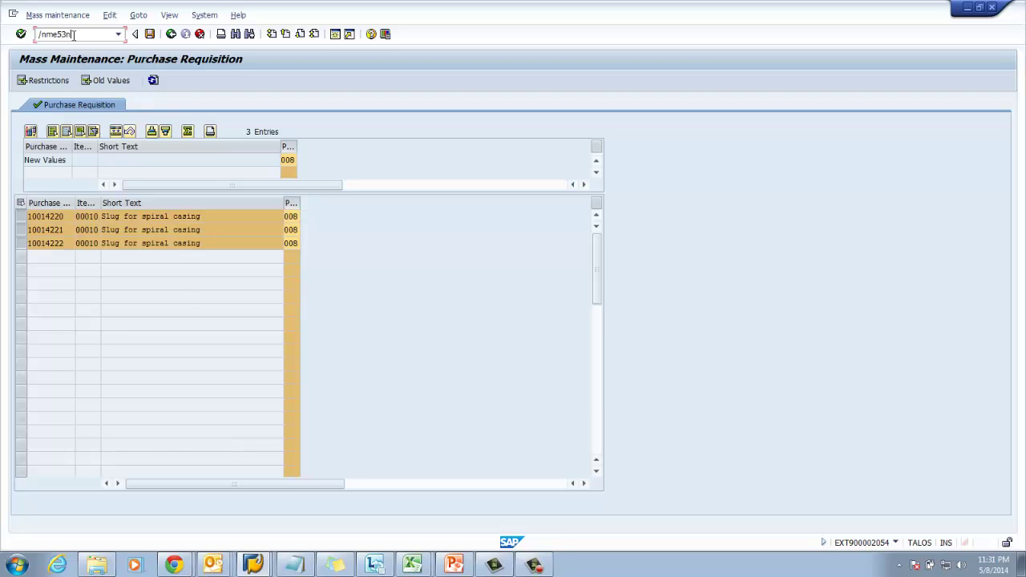
key("Return")
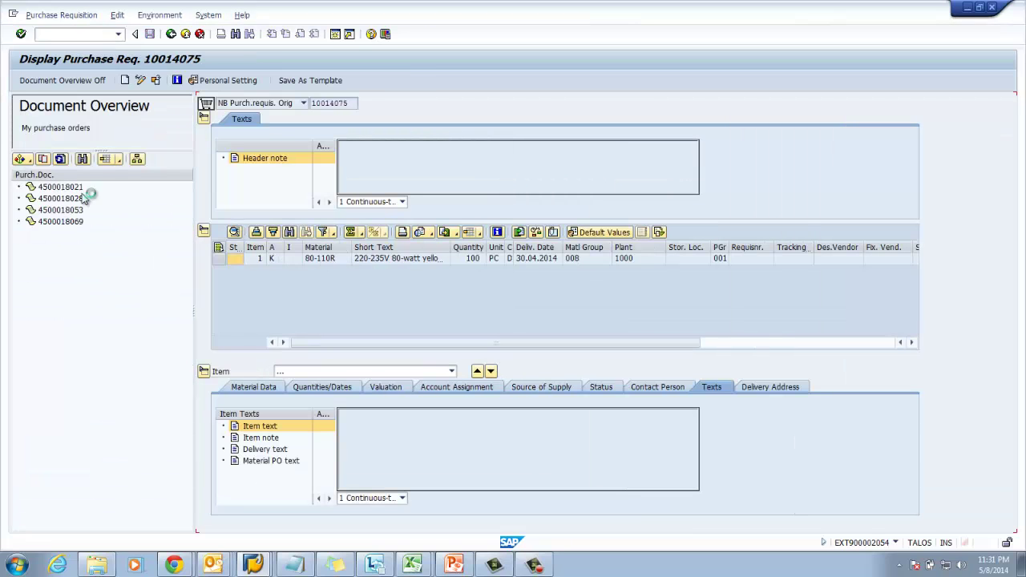
left_click(157, 81)
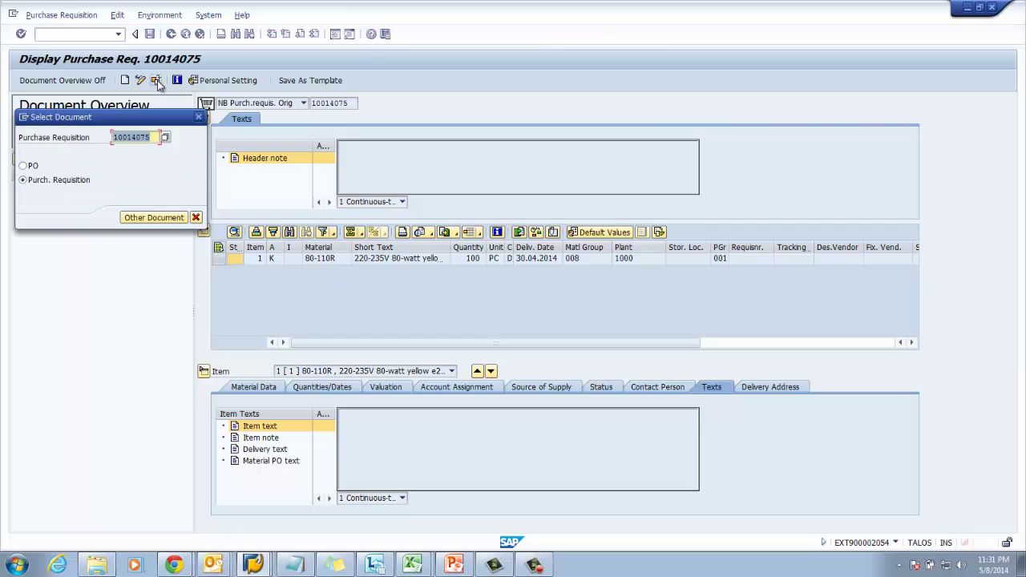
key("BackSpace")
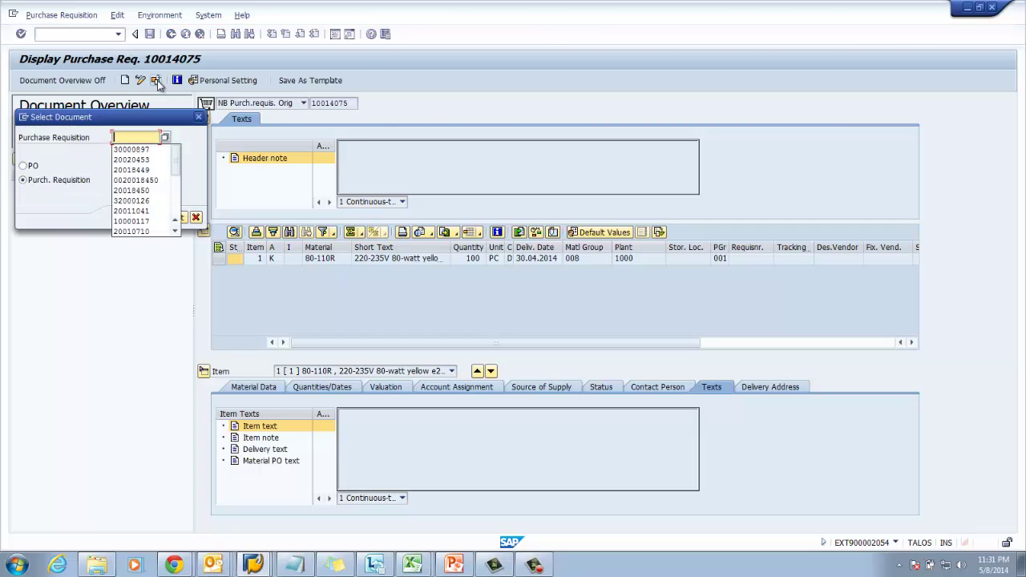
type("10014220")
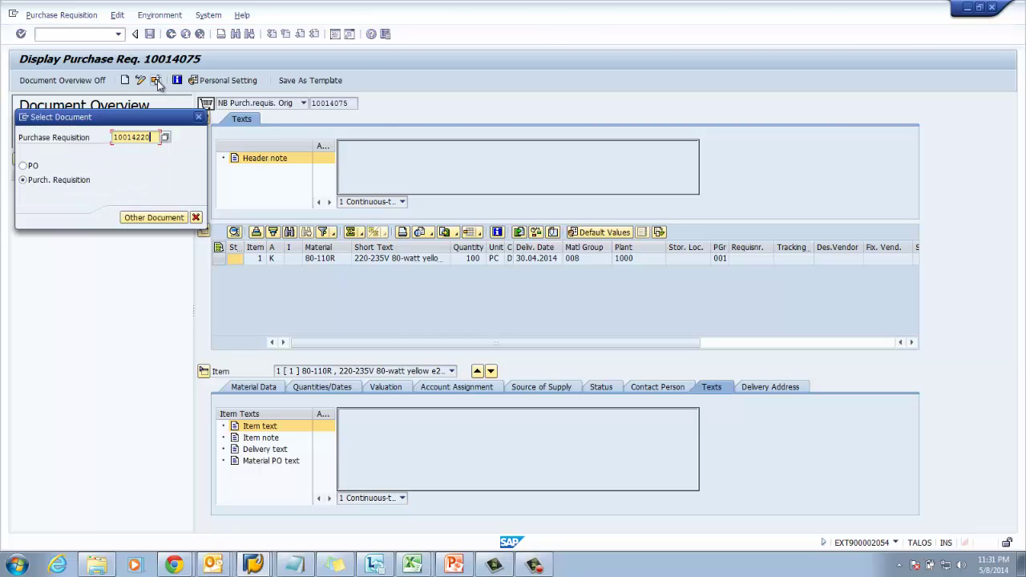
left_click(184, 217)
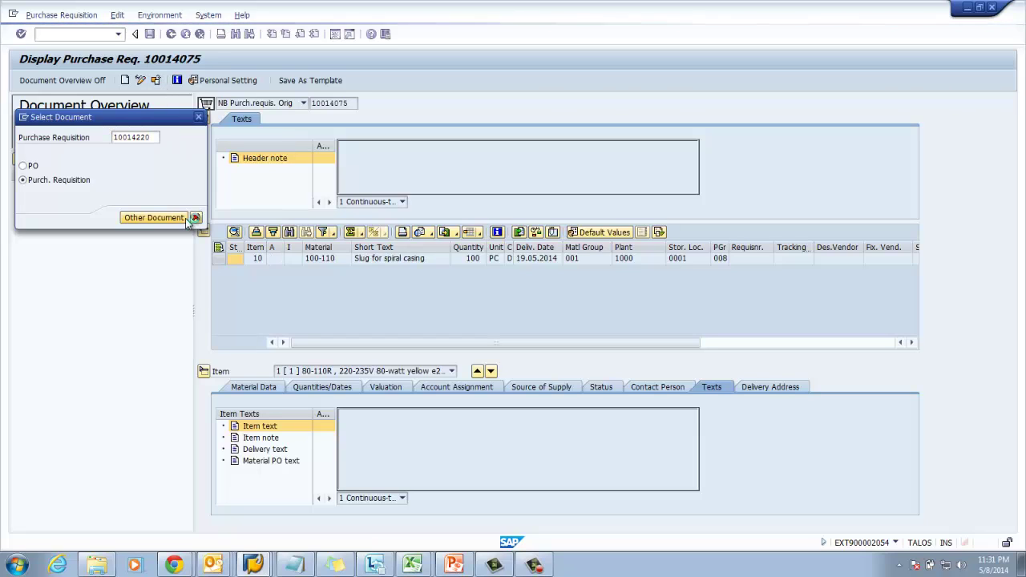
left_click(195, 217)
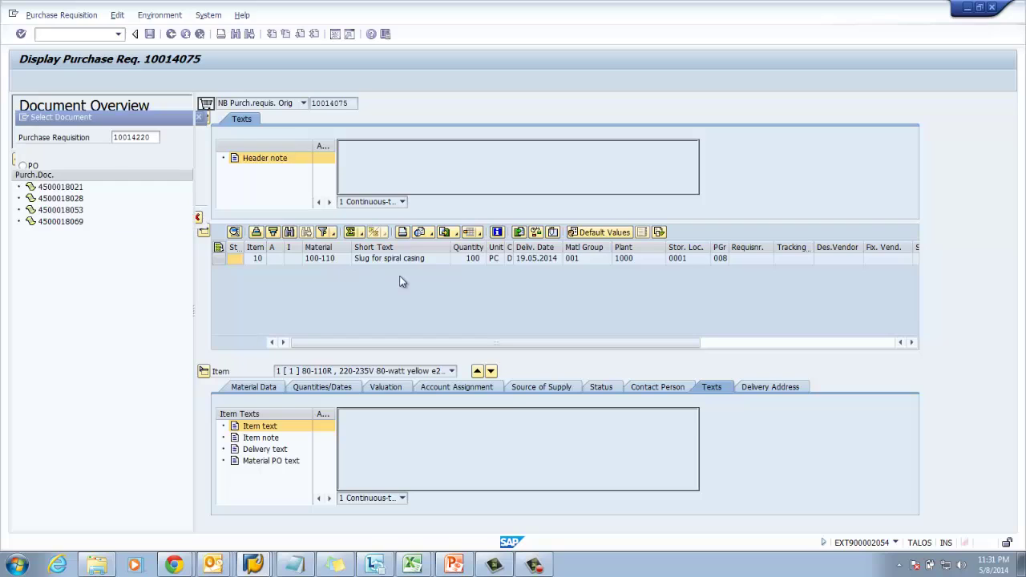
double_click(730, 251)
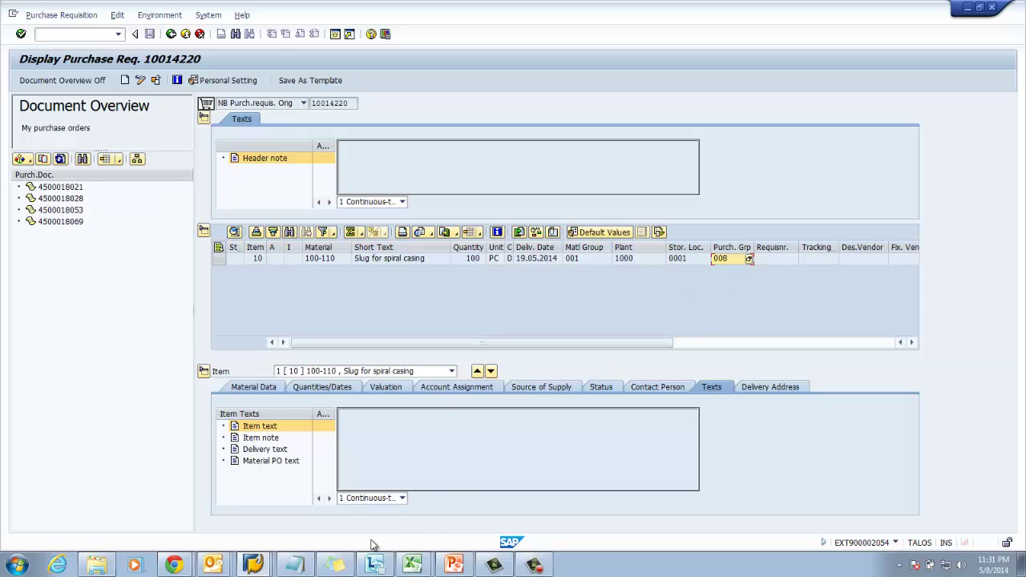
Switch to the data browser session for table EBAN and refresh the entries to check the purchasing groups.
mouse_move(265, 561)
left_click(278, 534)
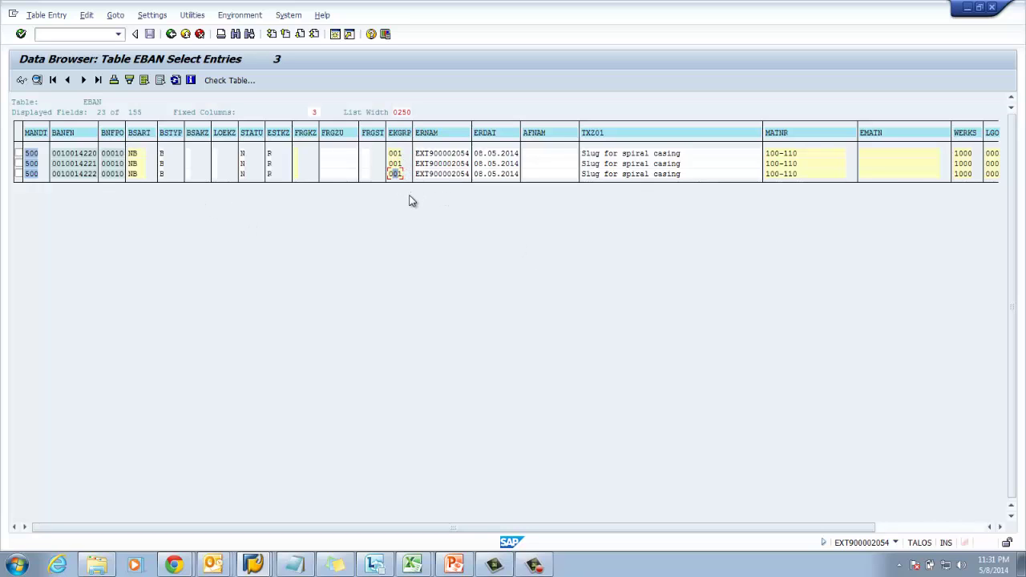
left_click(175, 81)
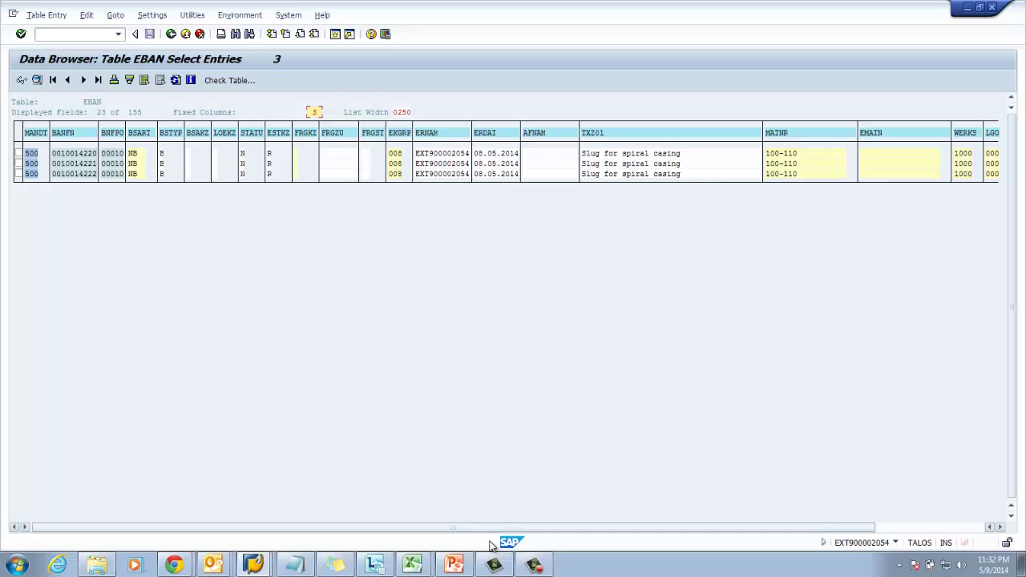
Open transaction ME52N and delete item 1 of the displayed purchase requisition, confirming the deletion.
mouse_move(527, 558)
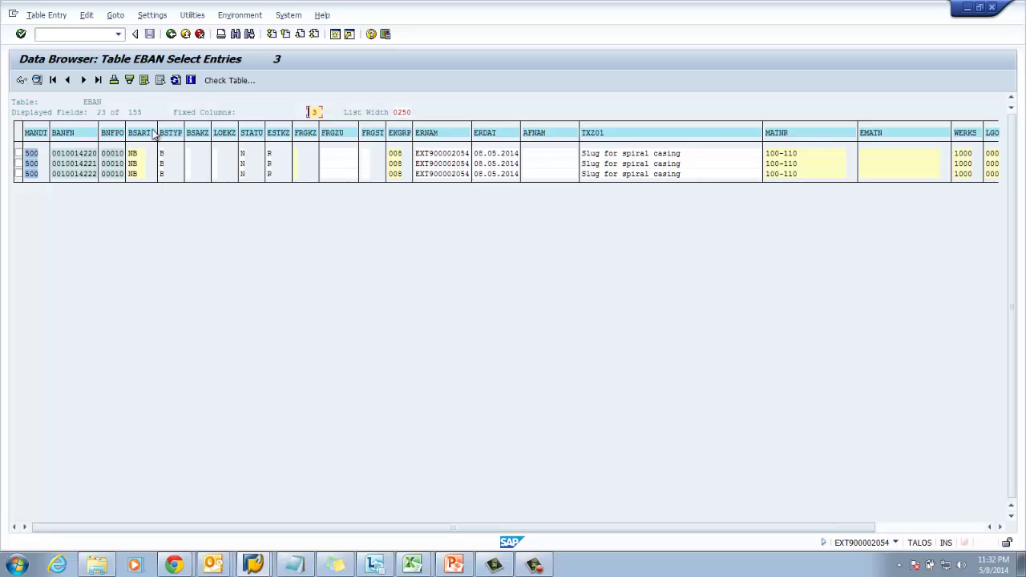
left_click(77, 34)
type("/nme52n")
key("Return")
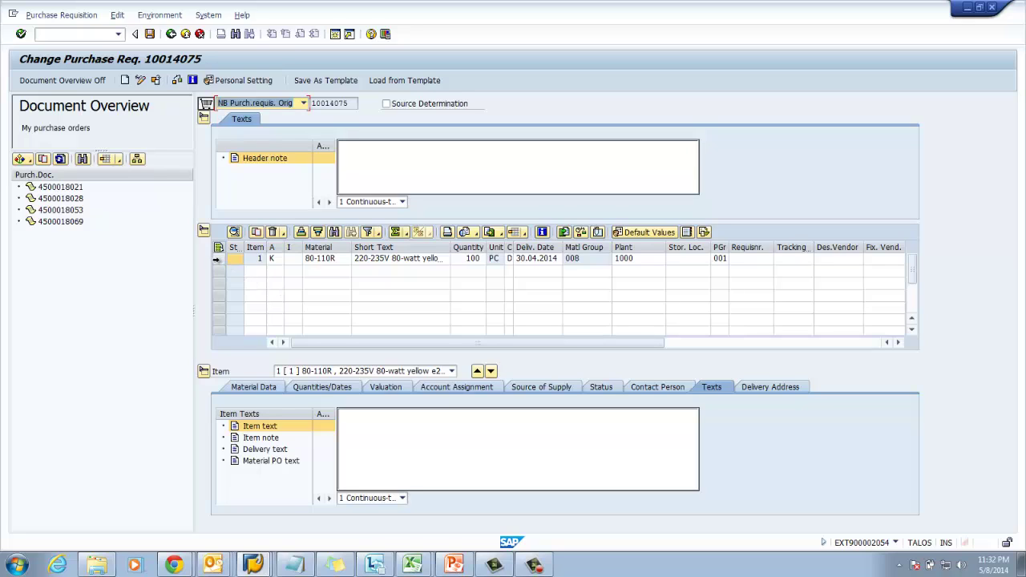
left_click(216, 259)
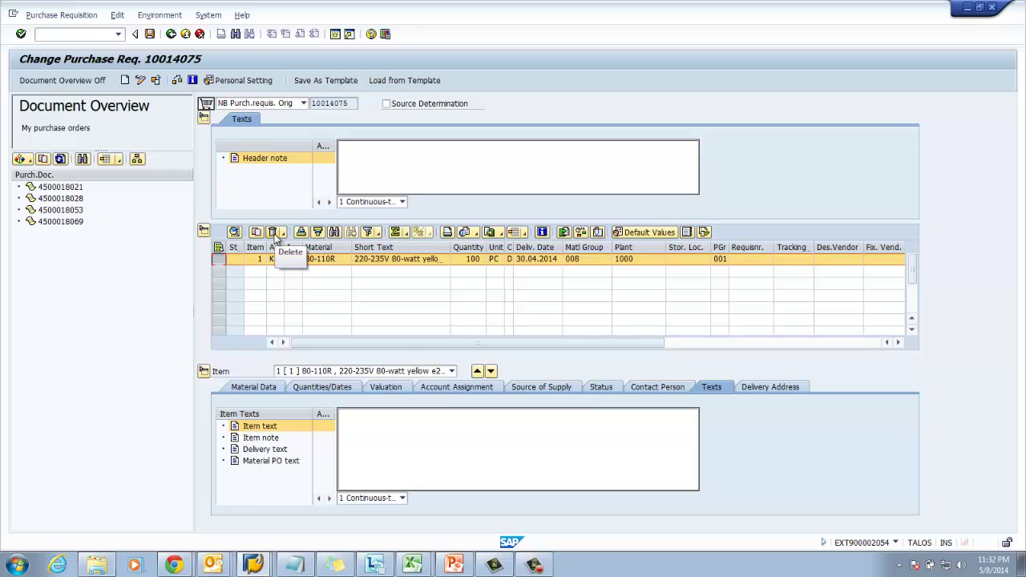
left_click(274, 237)
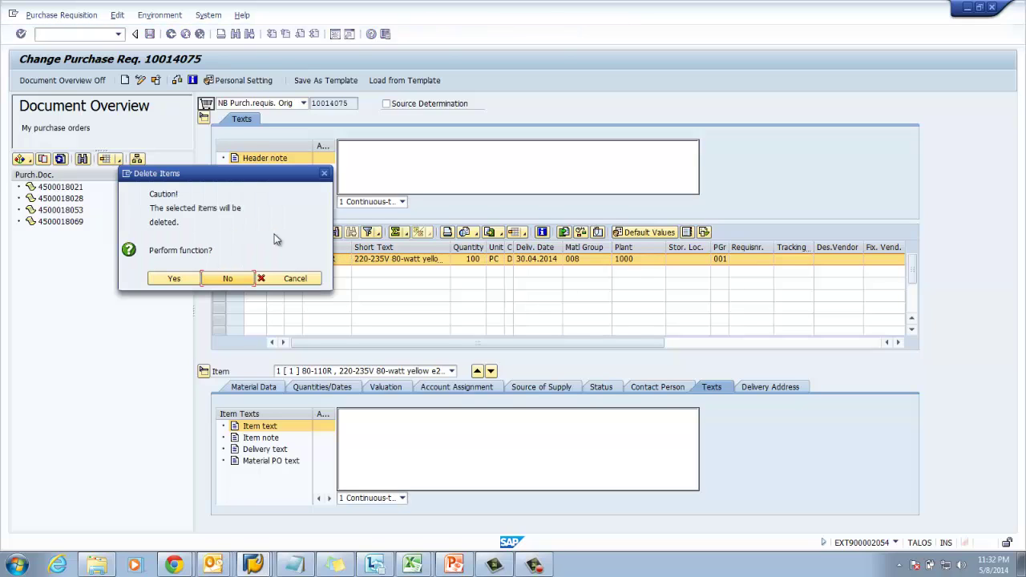
left_click(166, 279)
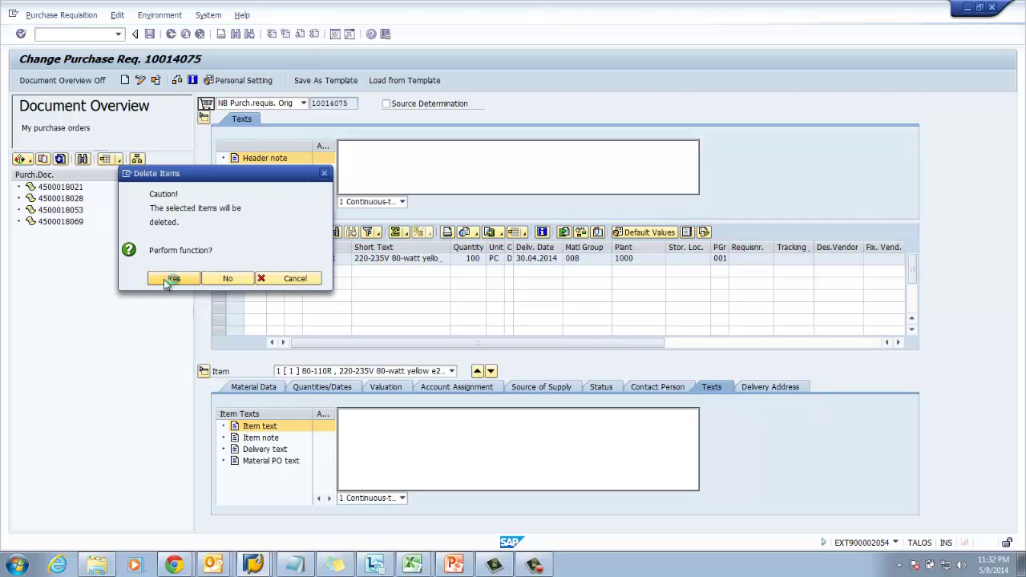
left_click(166, 279)
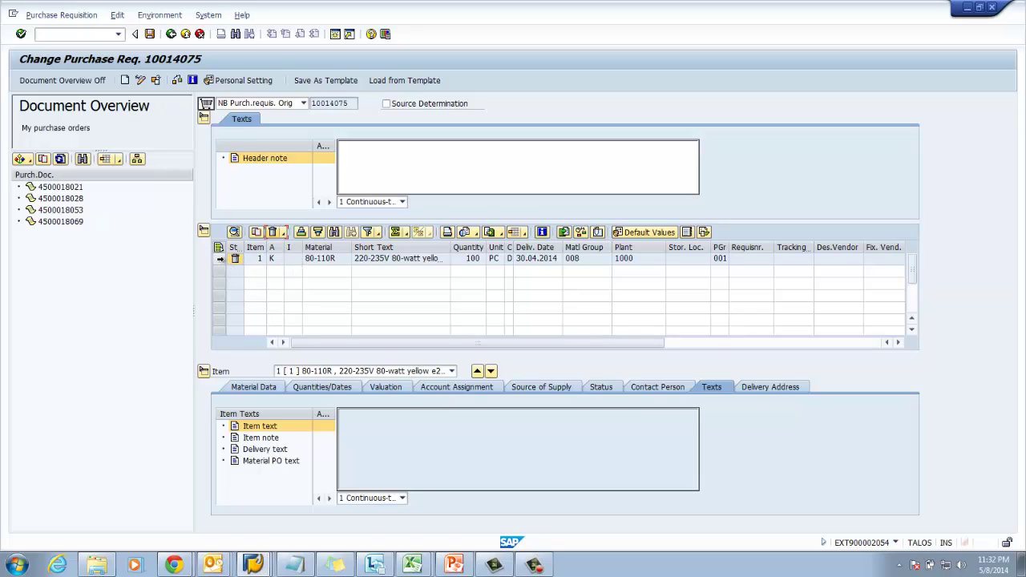
Undelete item 1 of the purchase requisition and save the requisition.
left_click(225, 262)
left_click(282, 232)
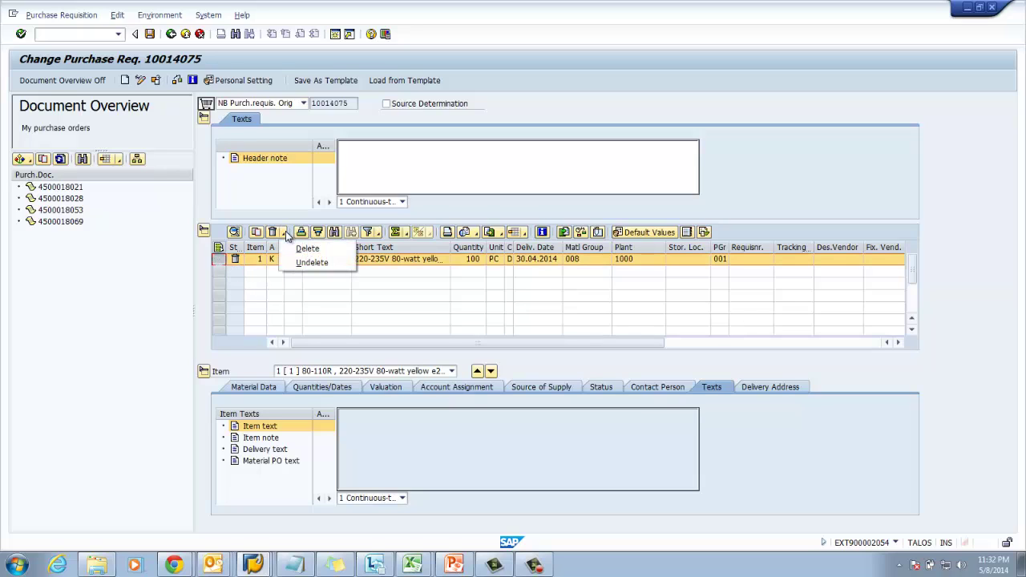
left_click(302, 264)
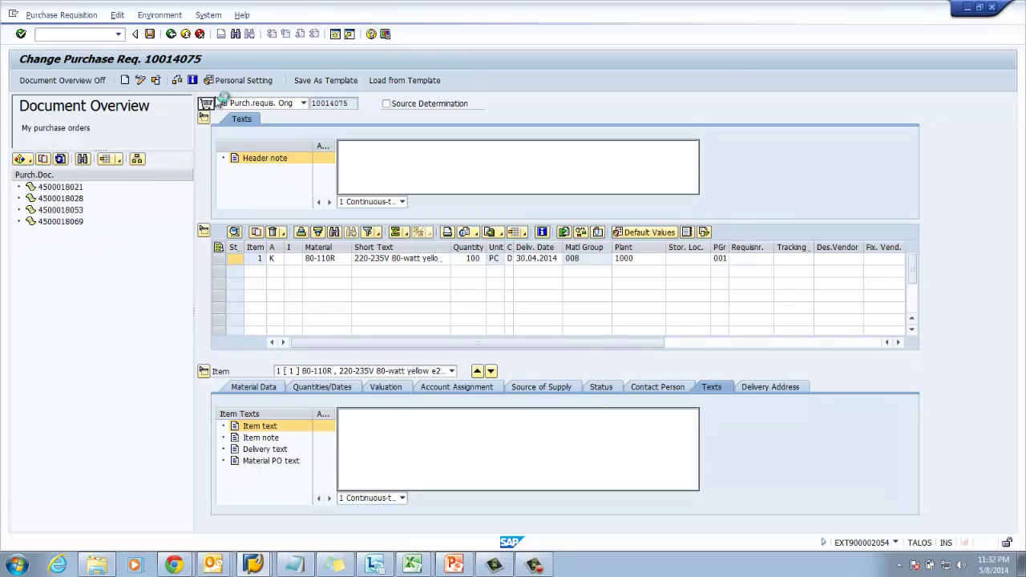
left_click(151, 35)
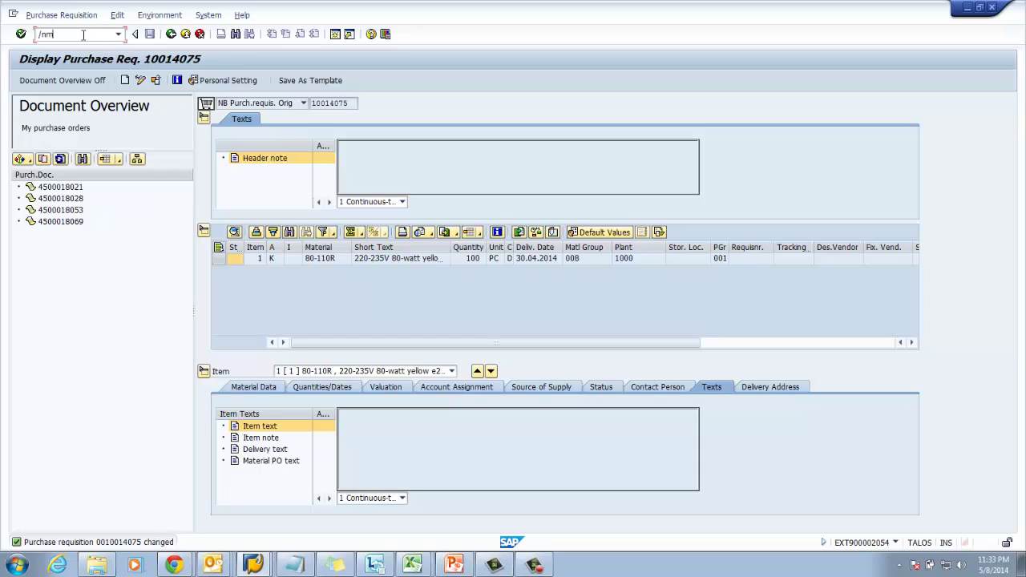
Start the MASS transaction for object type BUS2105 and execute it with the Purchase Requisition table EBAN selected.
key("Return")
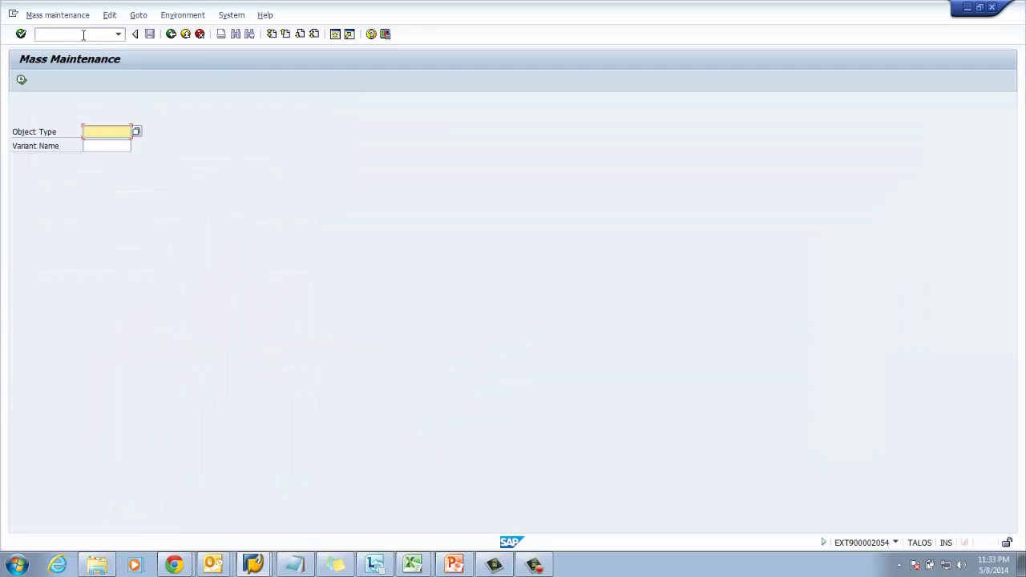
type("b")
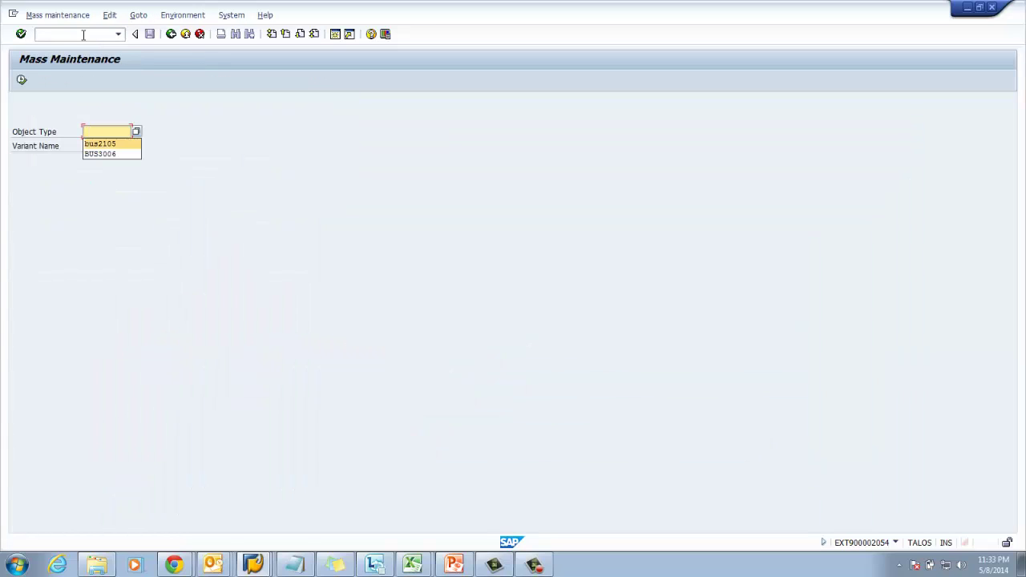
key("Down")
key("Return")
key("Return")
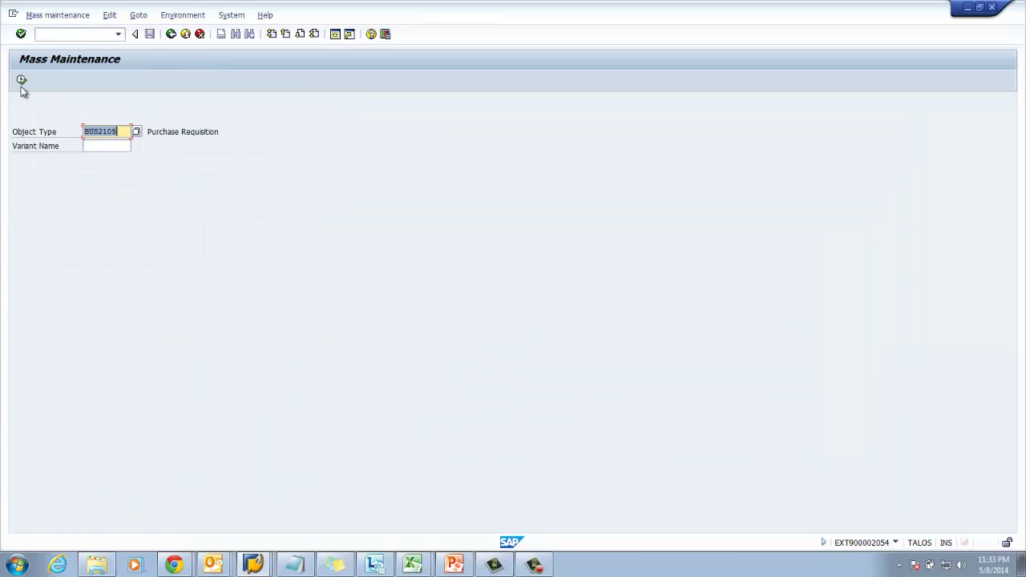
left_click(22, 81)
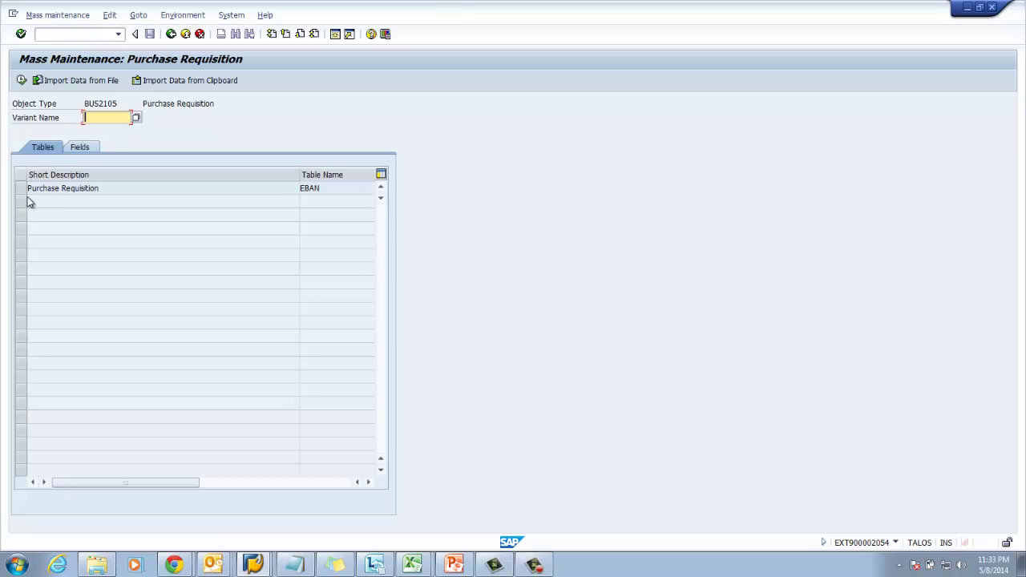
left_click(20, 190)
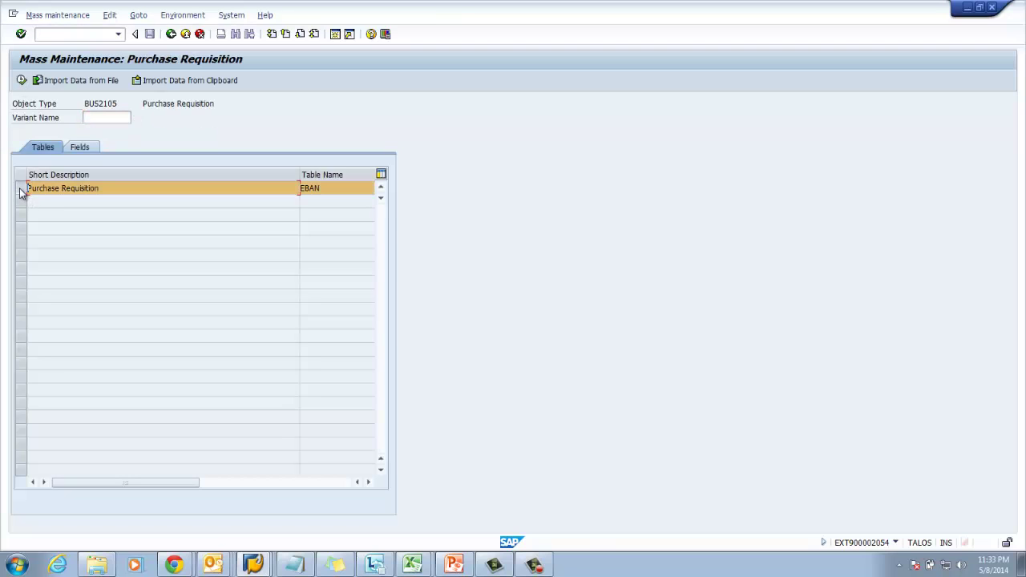
left_click(22, 81)
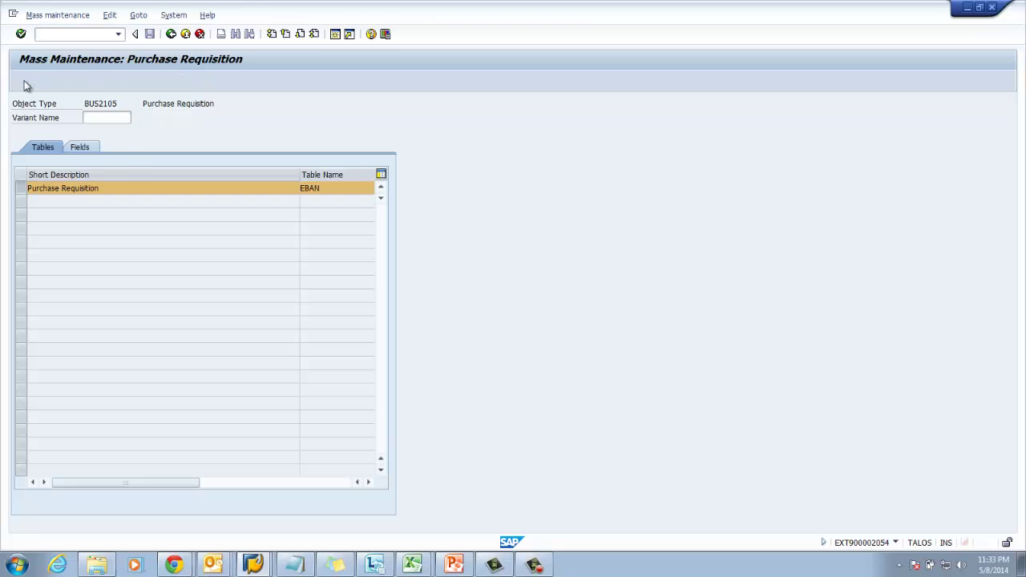
Restrict the data records to purchase requisition 10014220 and load them for mass maintenance.
key("Down")
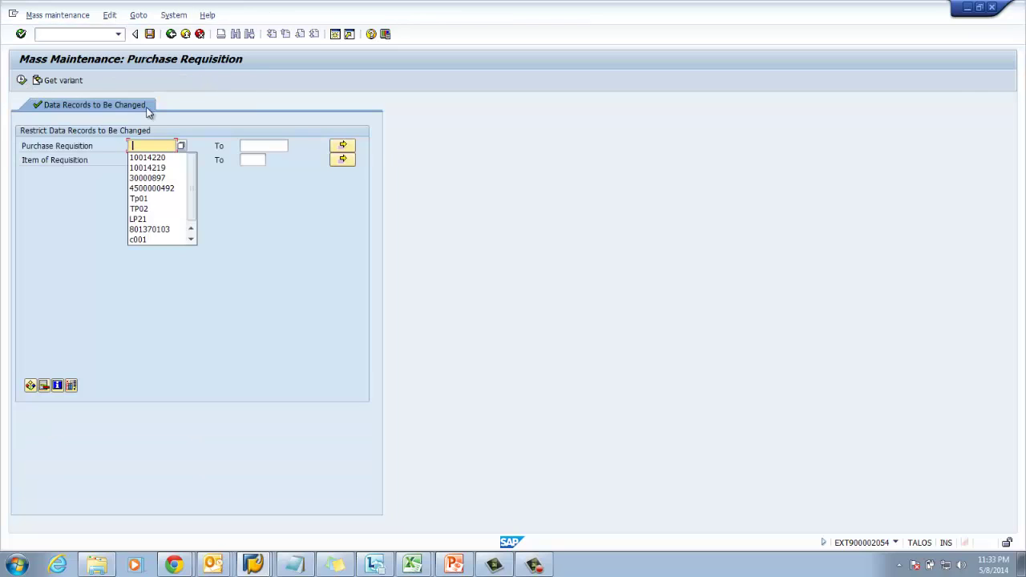
key("Down")
key("Return")
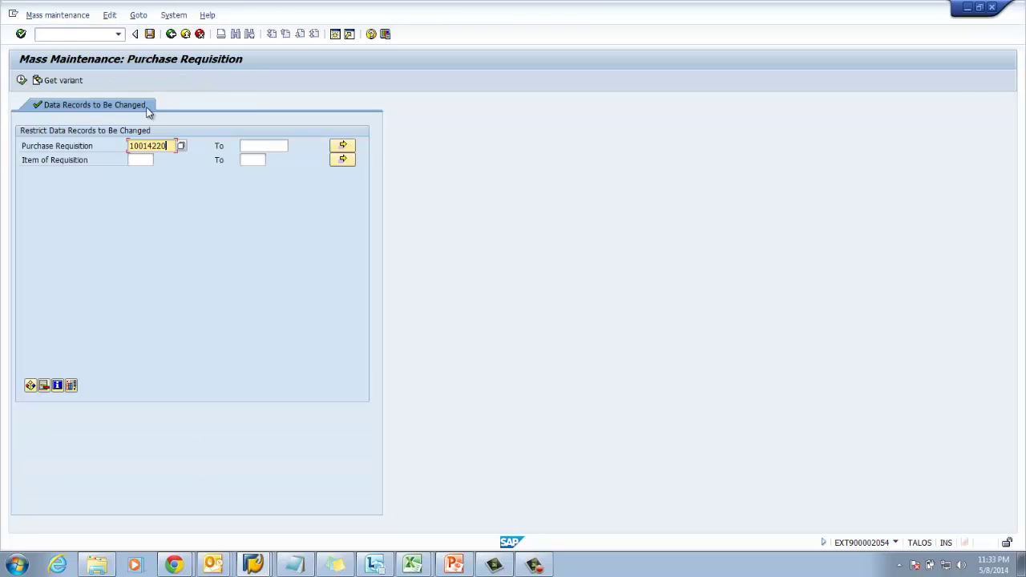
left_click(23, 82)
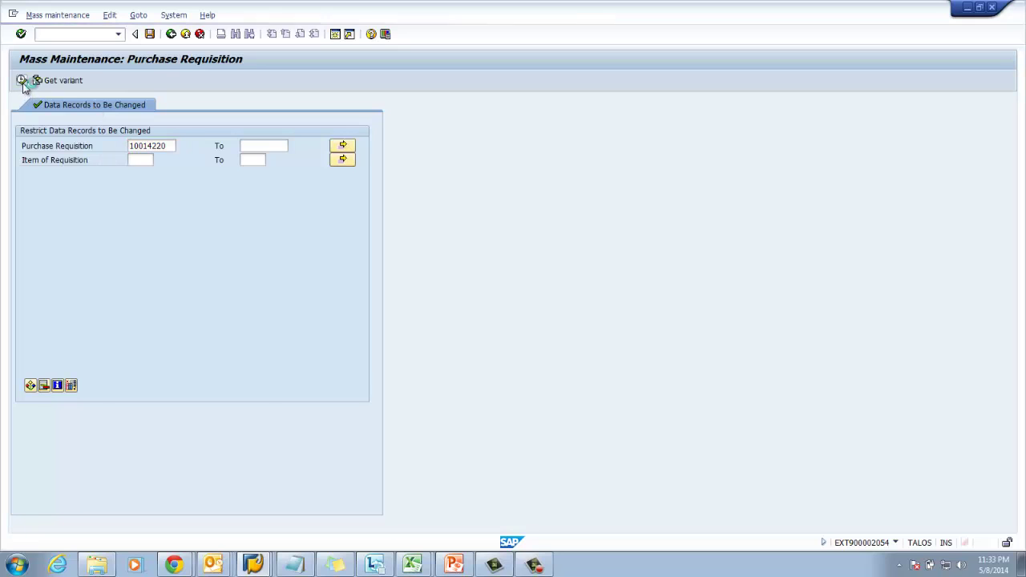
left_click(86, 159)
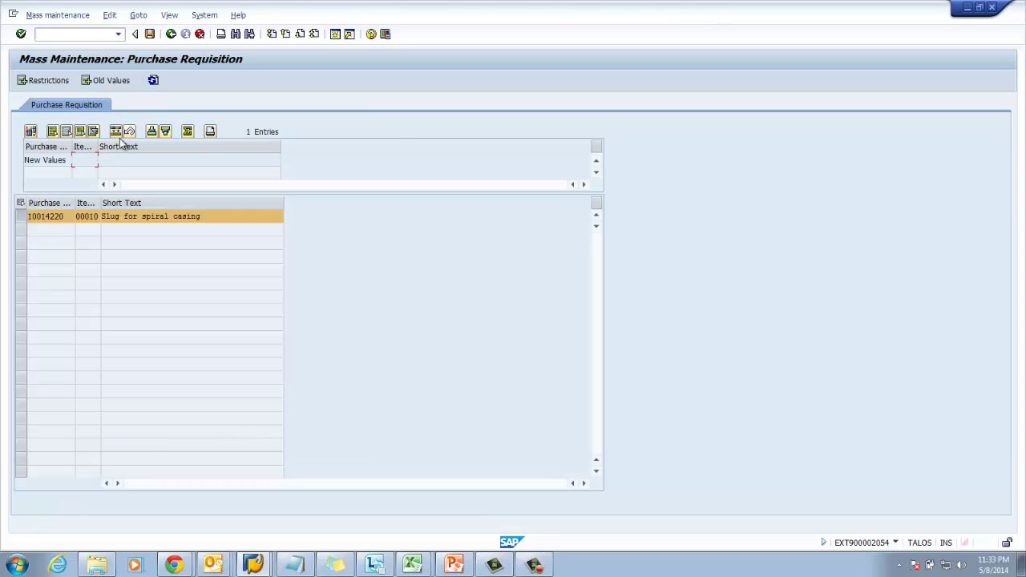
Look through the pool of selectable fields for a deletion indicator and close the selection without adding any field.
left_click(30, 131)
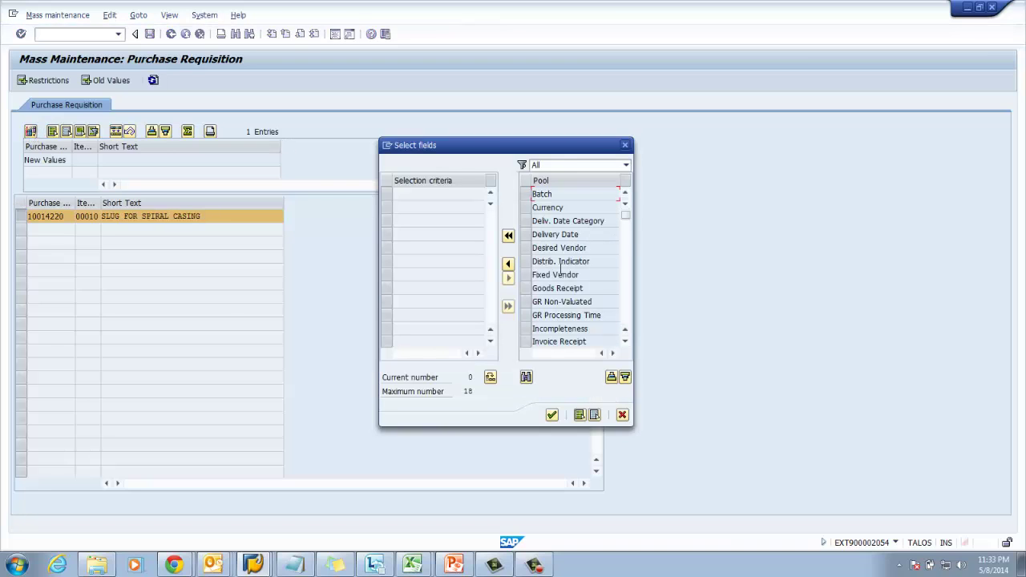
left_click_drag(526, 261, 526, 222)
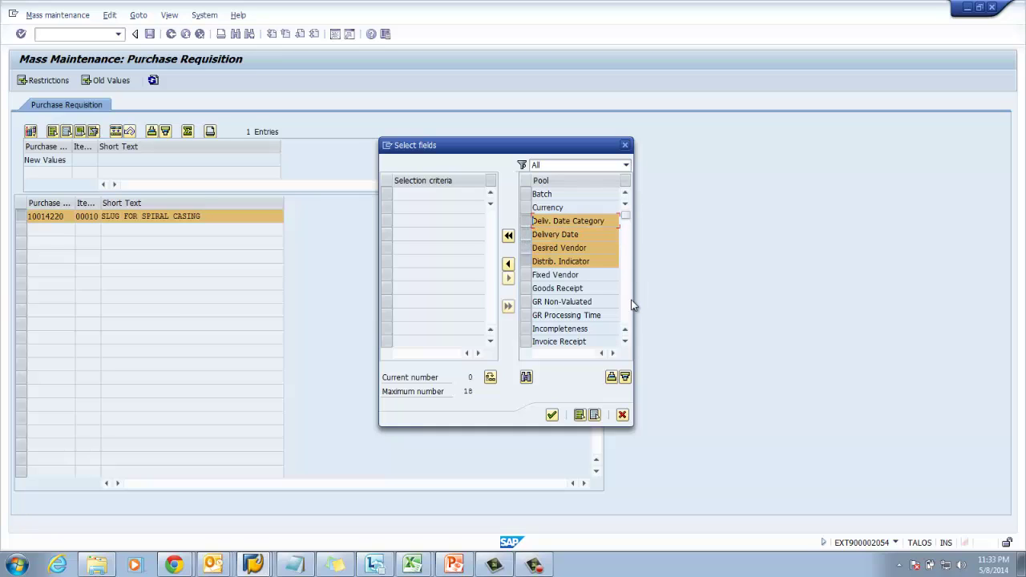
scroll(630, 310, "down", 5)
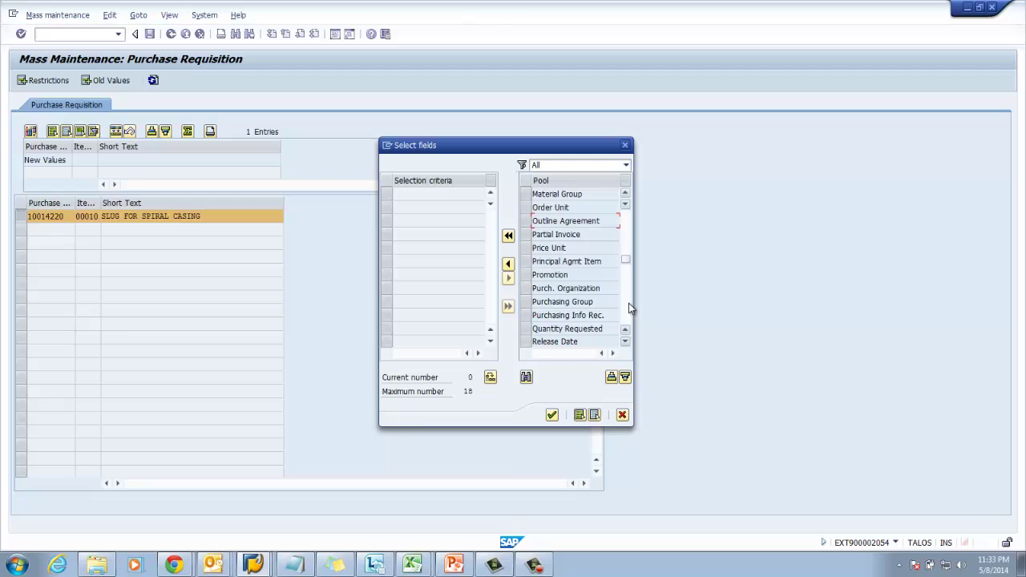
left_click(622, 415)
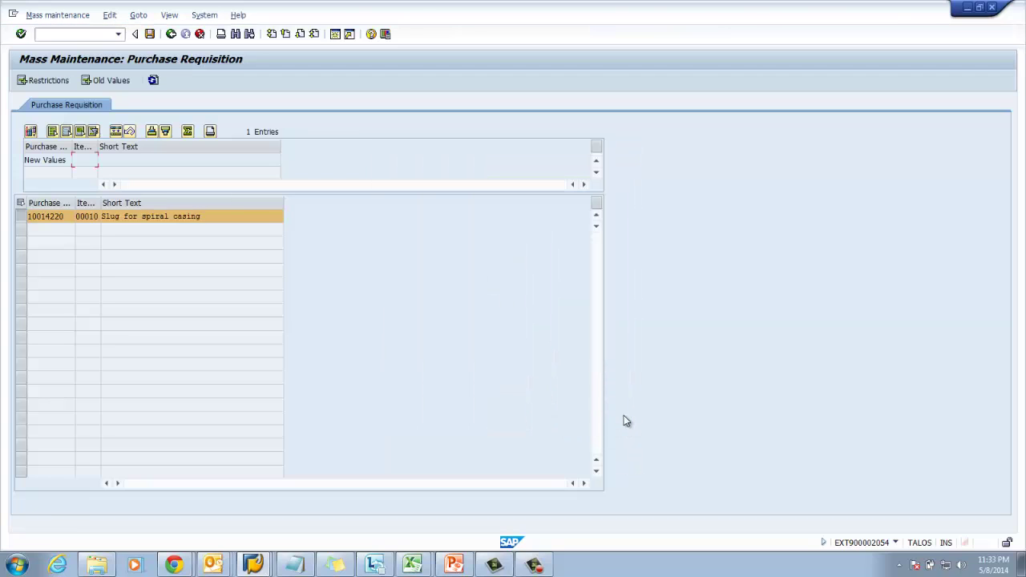
Switch to the PowerPoint presentation and view the Deletion Indicator slide about adding the field to the object type.
left_click(74, 36)
left_click(452, 565)
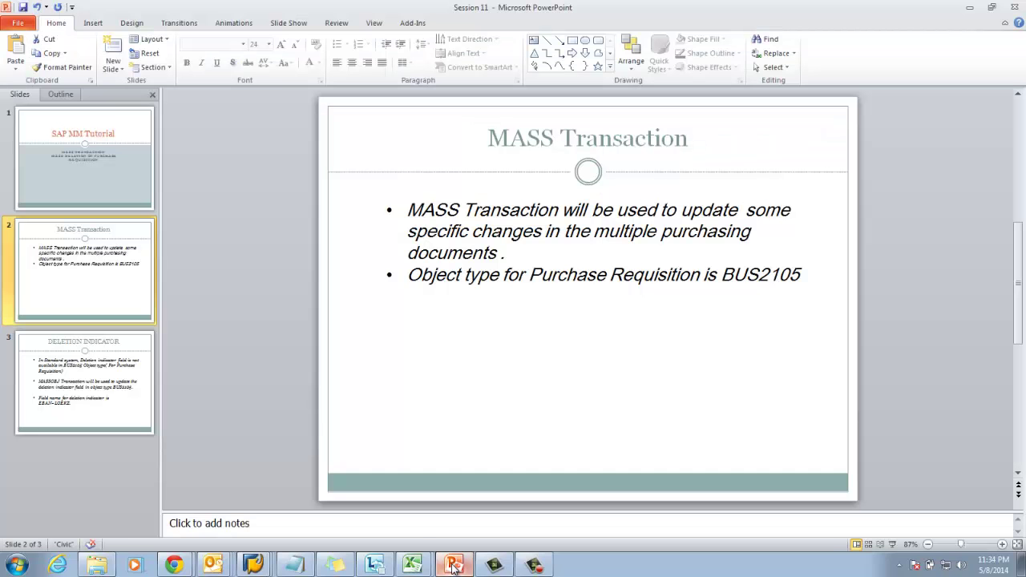
left_click(112, 409)
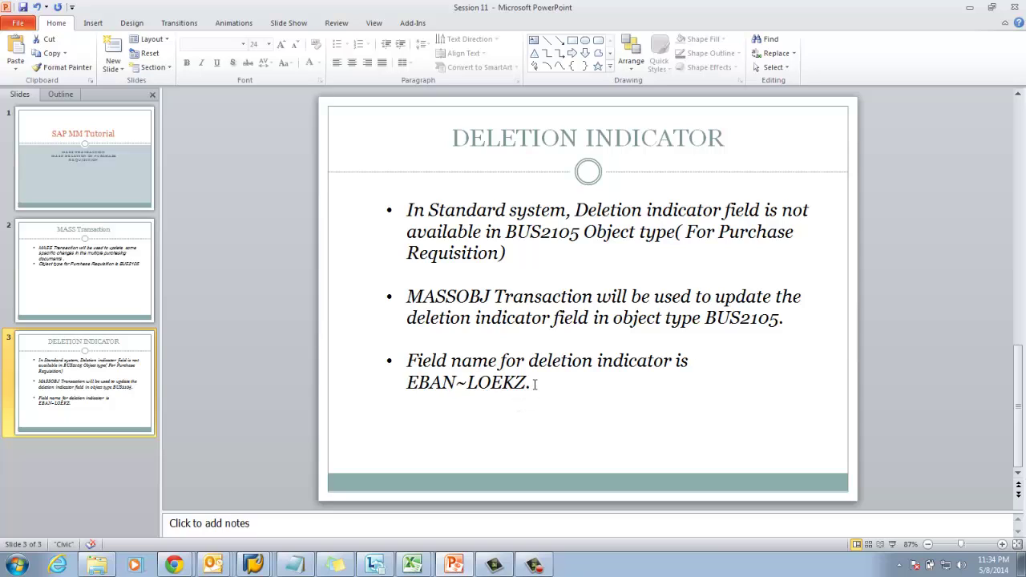
Switch to the SAP window displaying purchase requisition 10014220 and start the MASSOBJ transaction from there.
mouse_move(264, 565)
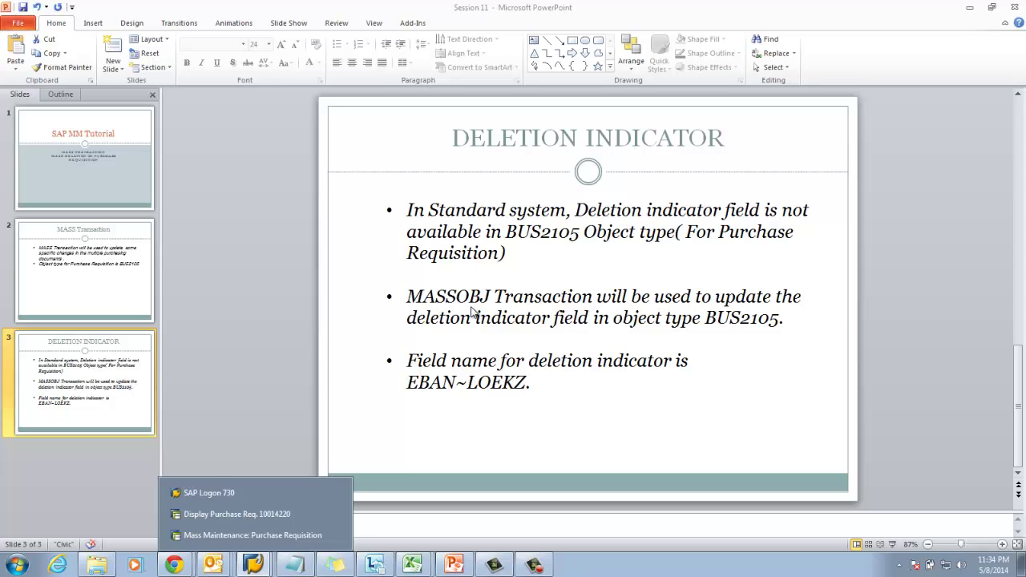
left_click(254, 514)
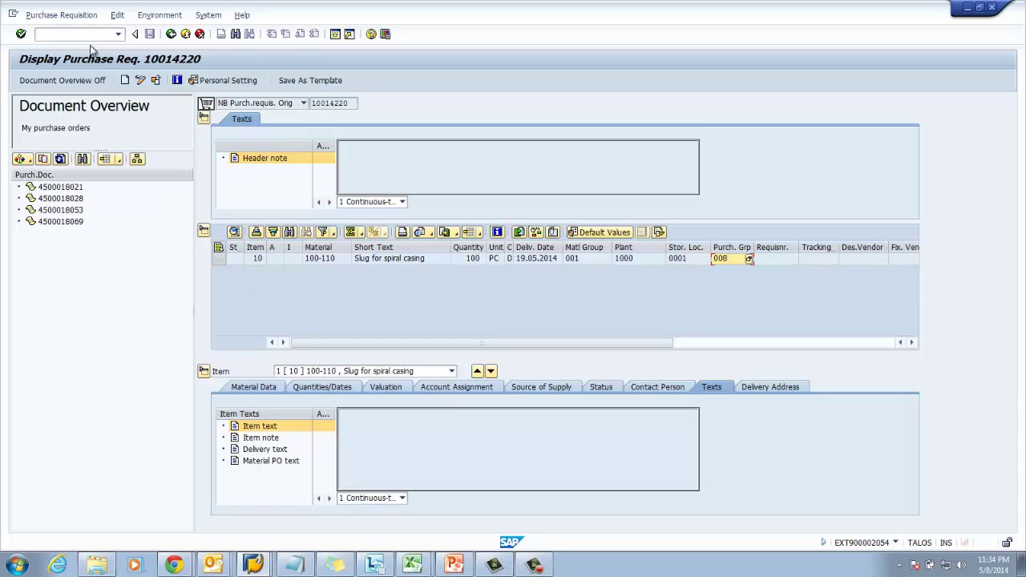
type("/nmasso")
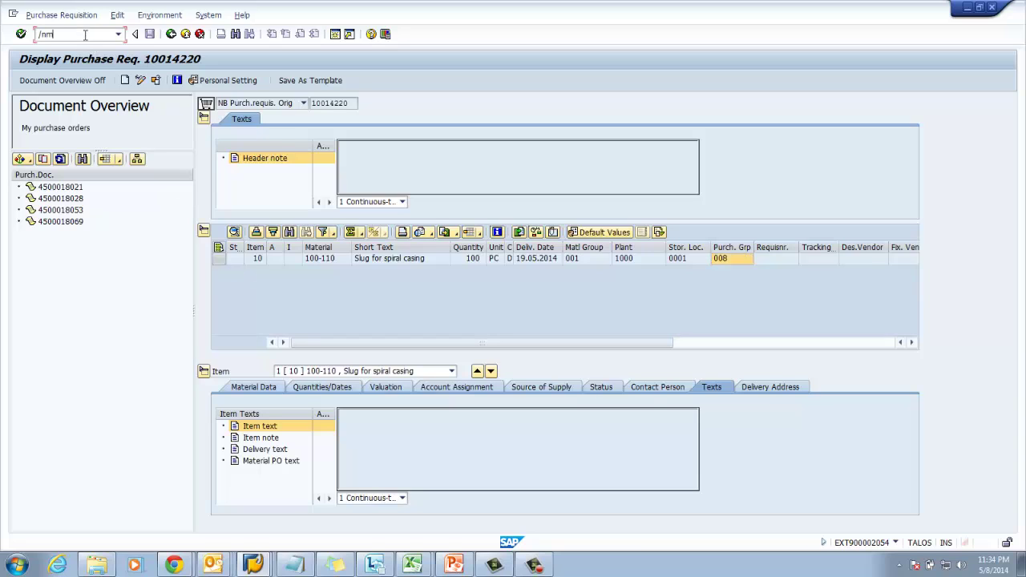
type("bj")
key("Return")
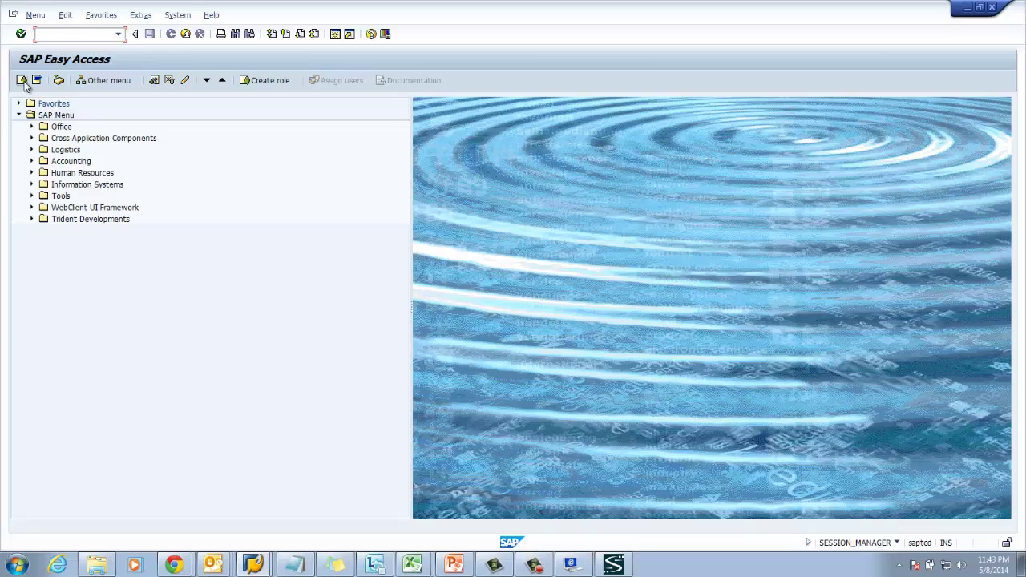
Run transaction MASSOBJ from SAP Easy Access and acknowledge its information messages to open the object type overview.
type("massobj")
key("Return")
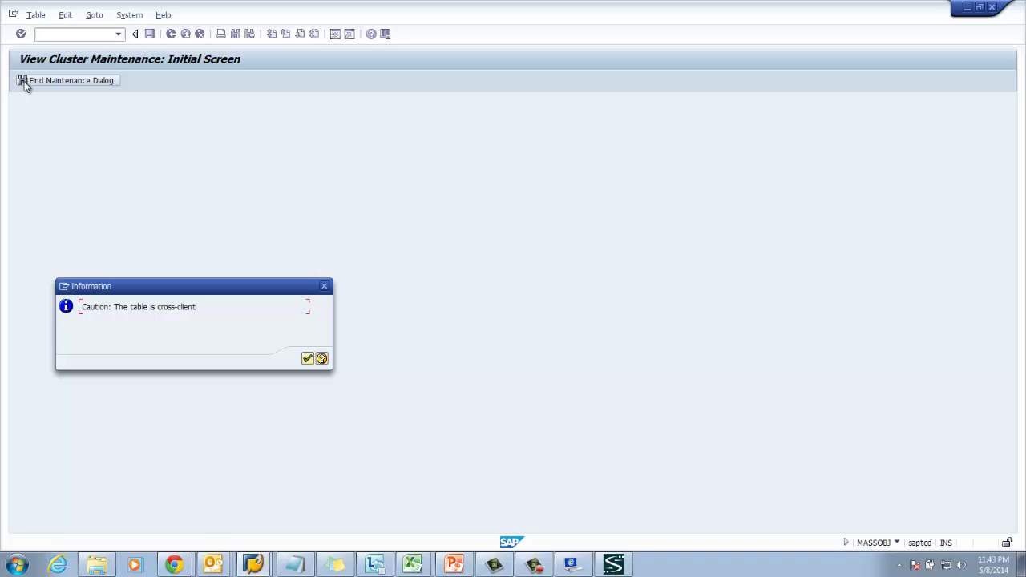
key("Return")
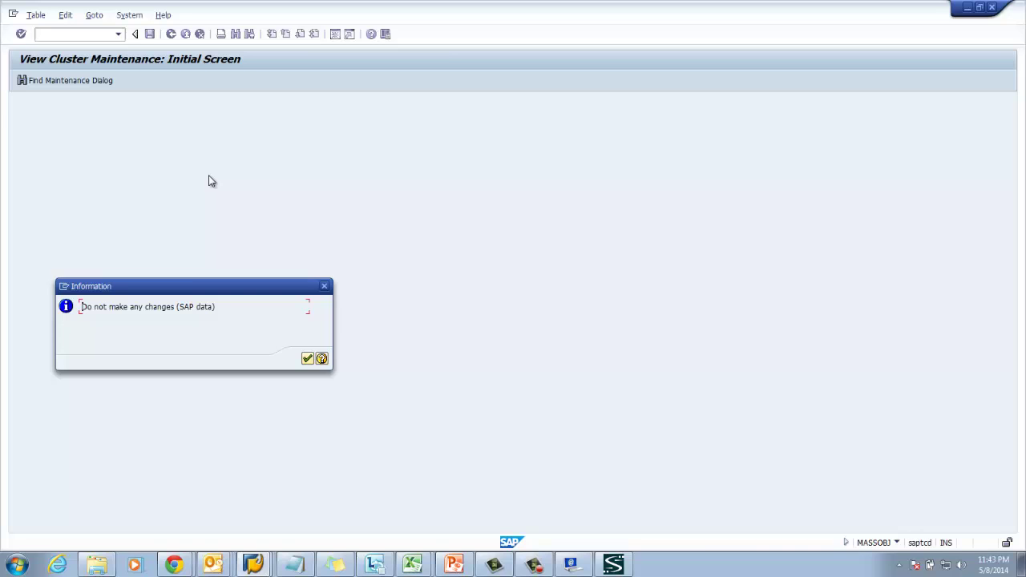
key("Return")
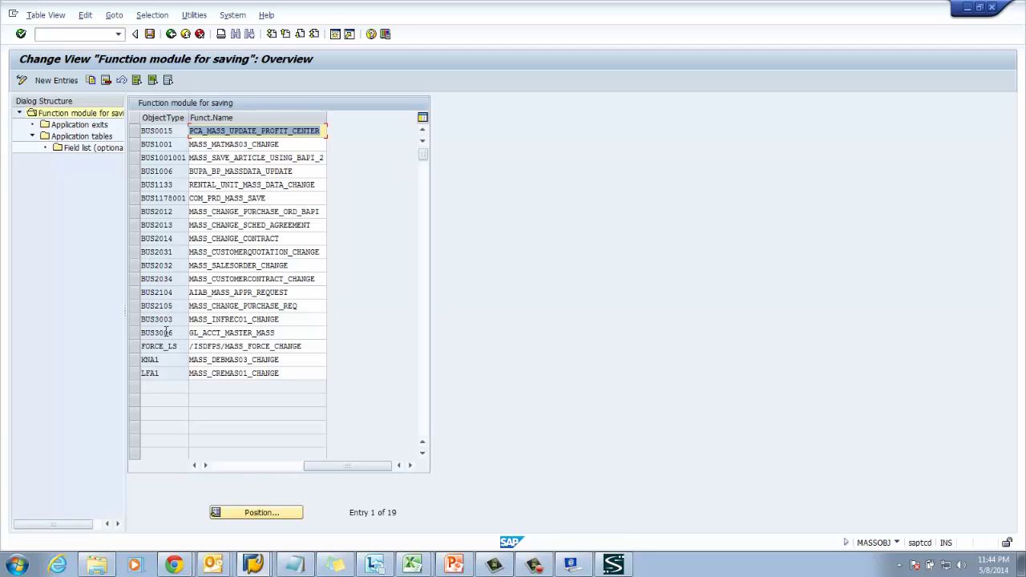
Open the optional field list of application table EBAN for object type BUS2105, acknowledging the information messages.
left_click(135, 306)
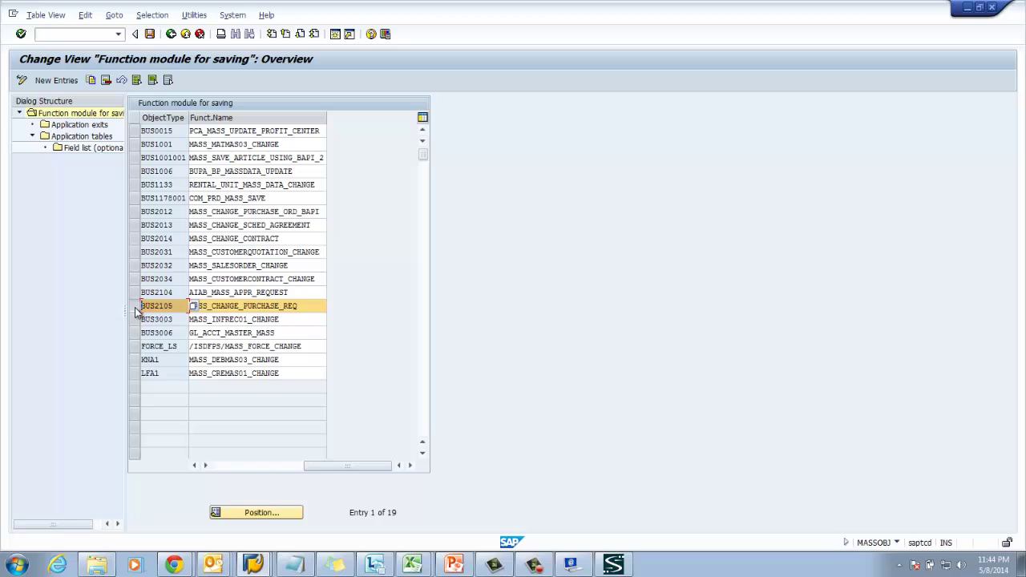
left_click(81, 137)
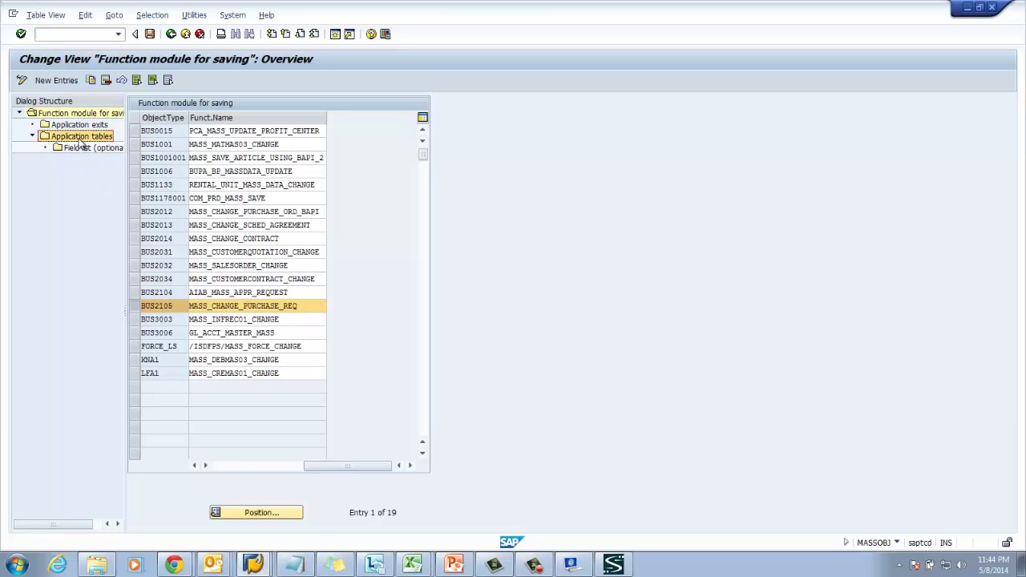
double_click(80, 141)
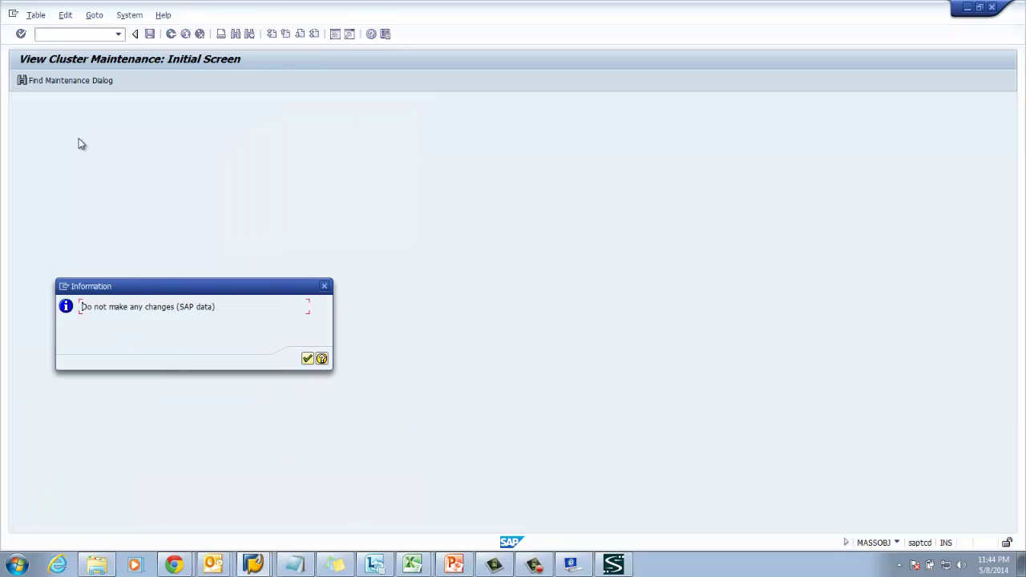
key("Return")
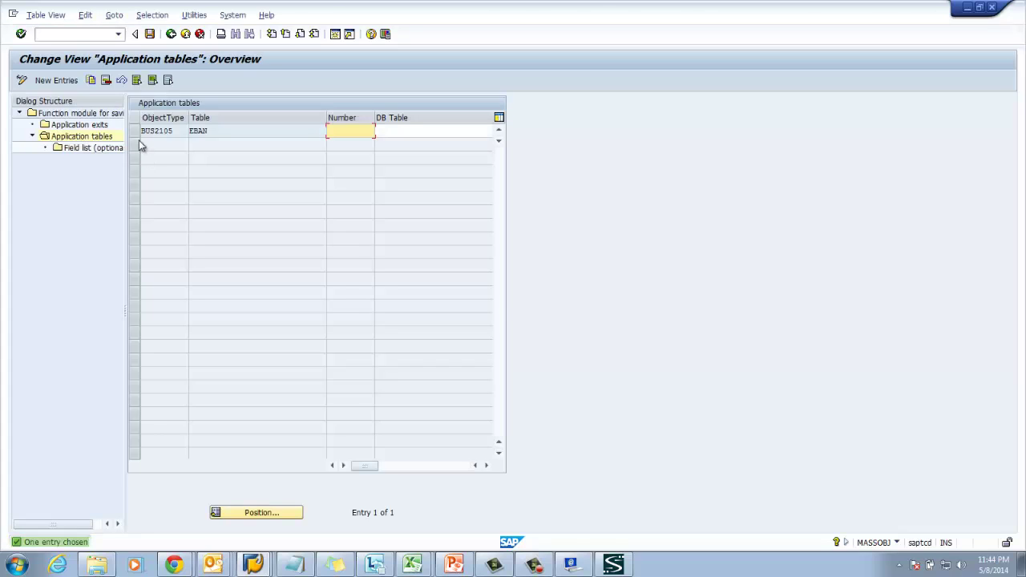
left_click(134, 131)
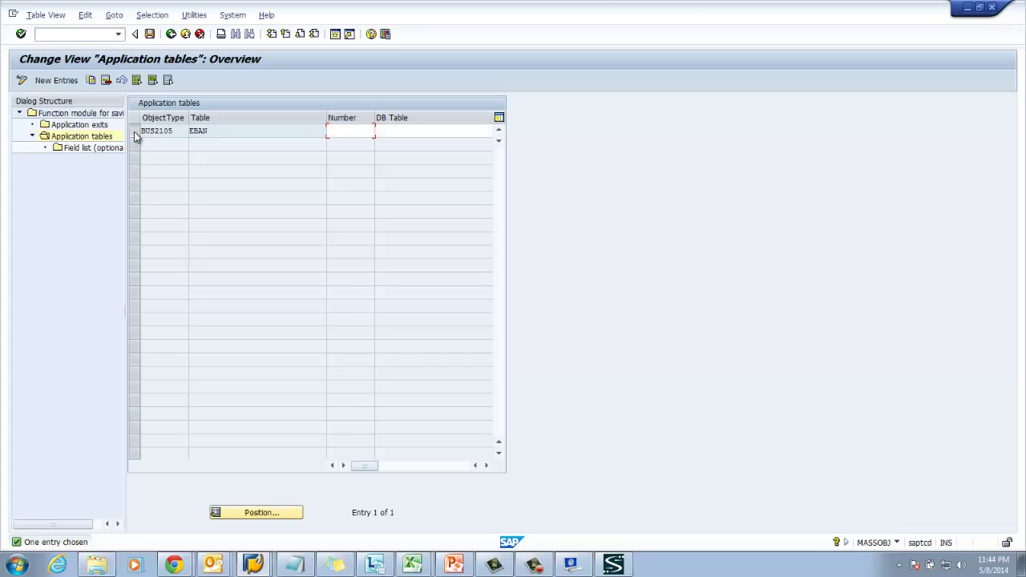
double_click(81, 148)
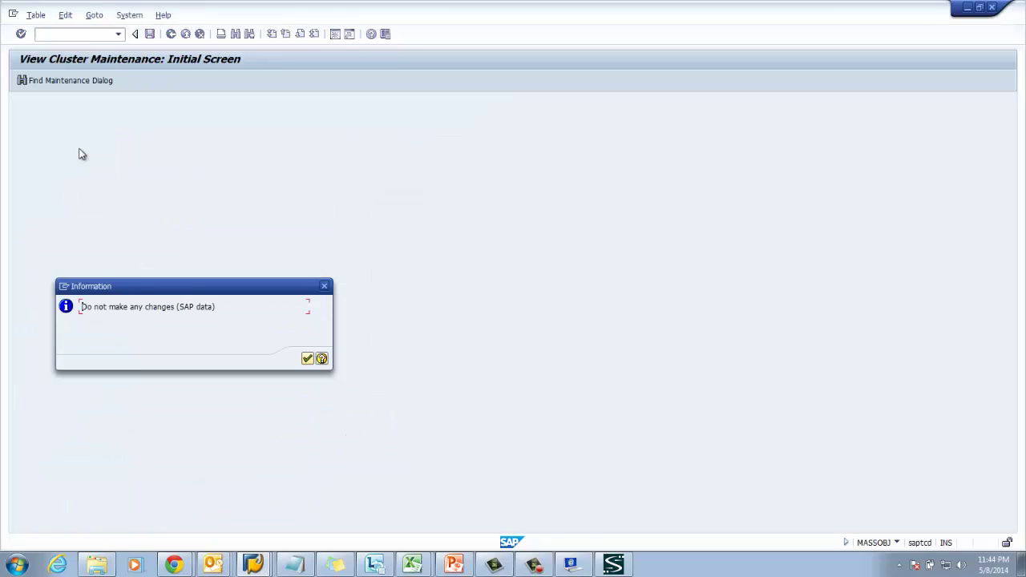
key("Return")
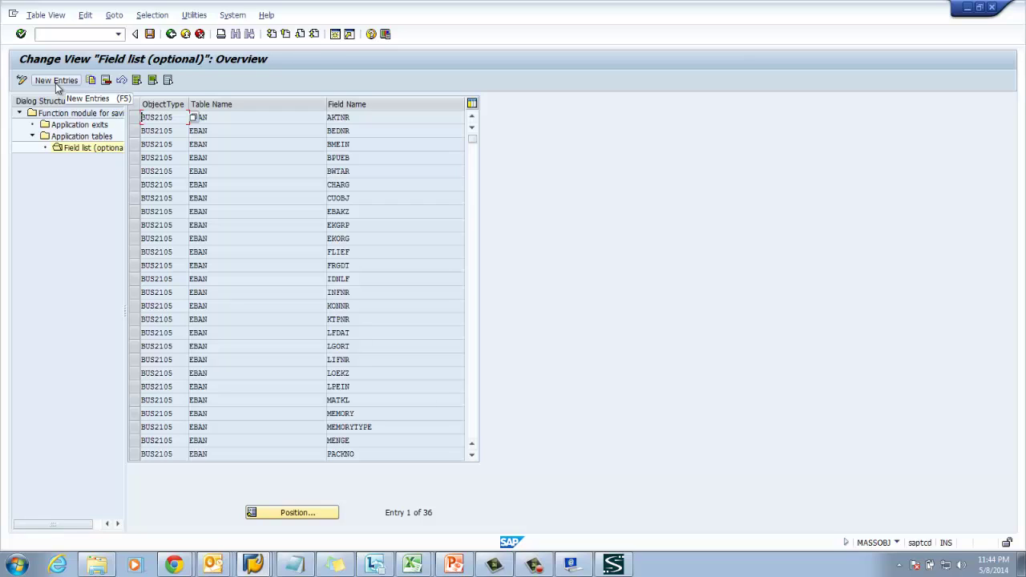
Examine the field list entry for object type BUS2105, table EBAN and field LOEKZ.
left_click(135, 374)
double_click(245, 373)
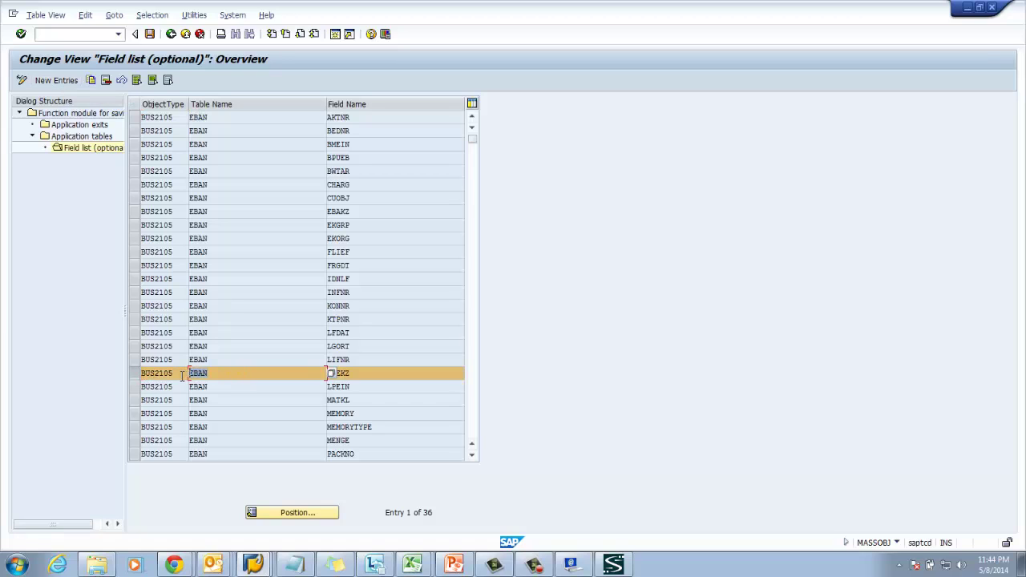
double_click(357, 375)
left_click_drag(180, 375, 130, 360)
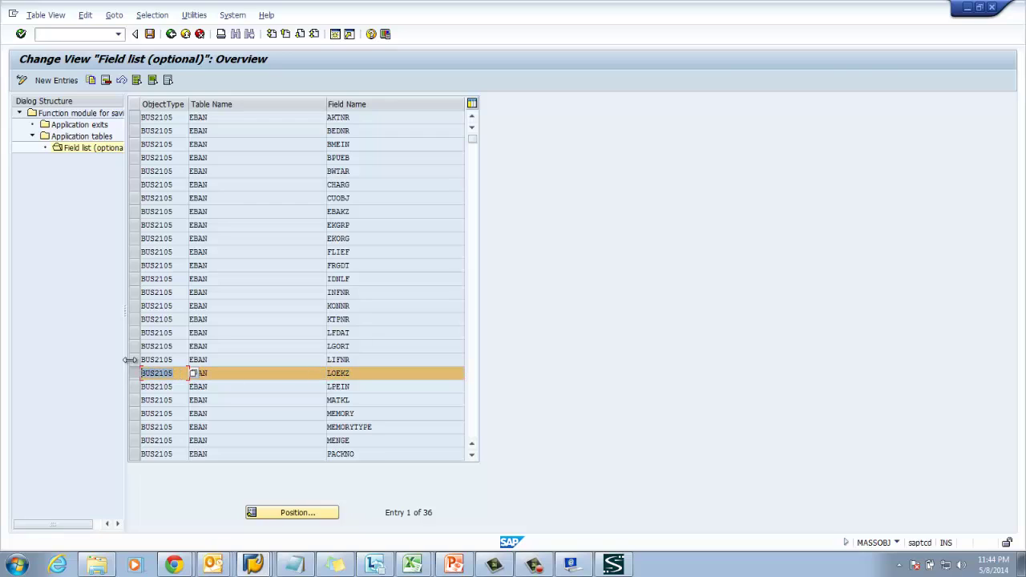
Start MASS in a new session for object type BUS2105 and execute it with the Purchase Requisition table EBAN selected.
left_click(77, 35)
type("/omass")
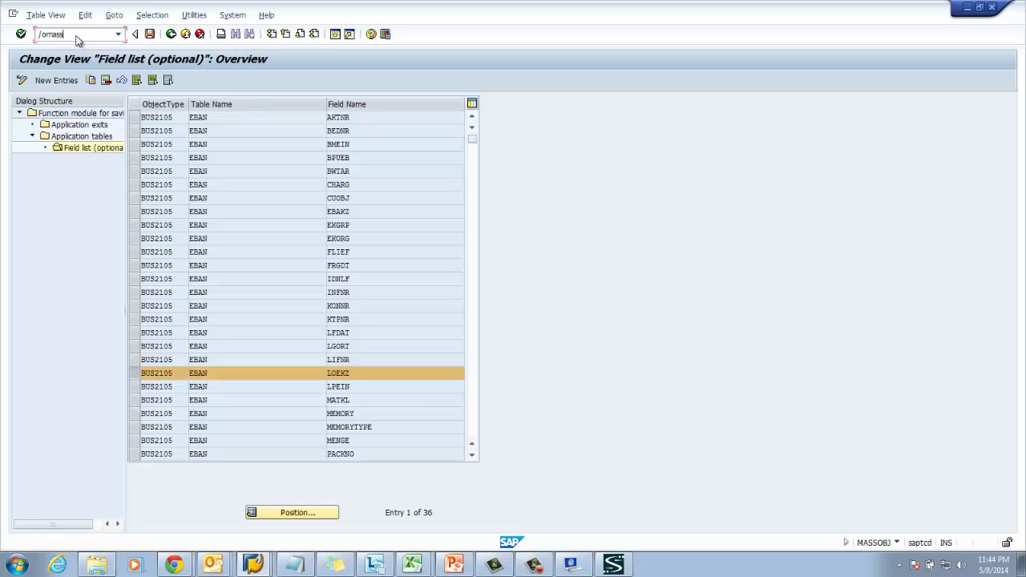
key("Return")
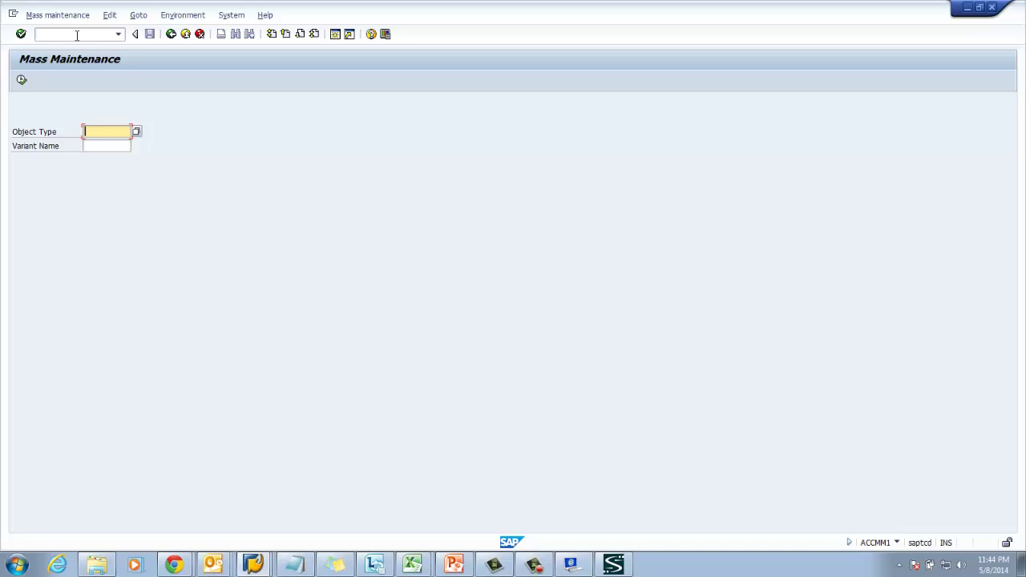
type("b")
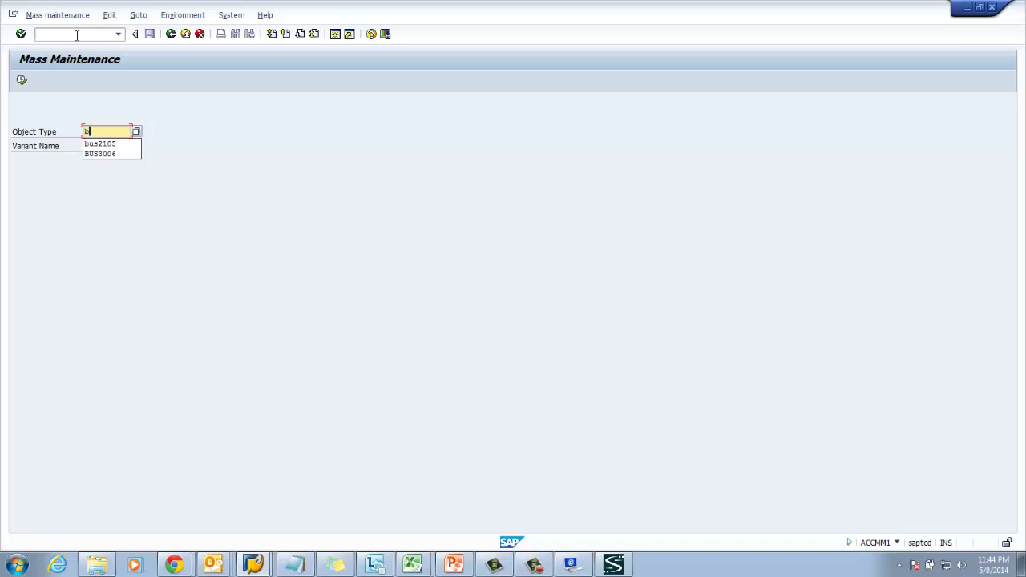
type("us2105")
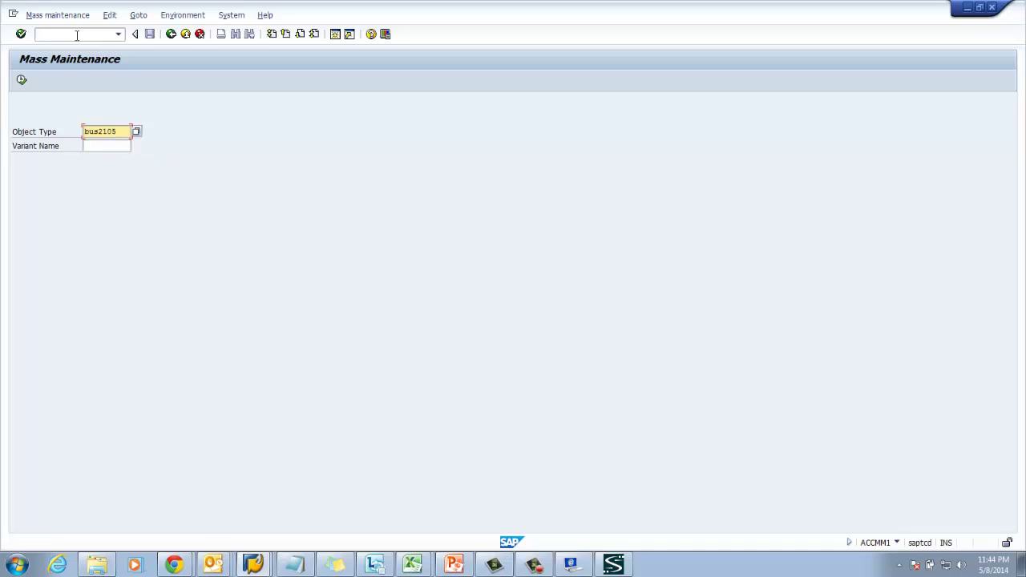
left_click(22, 80)
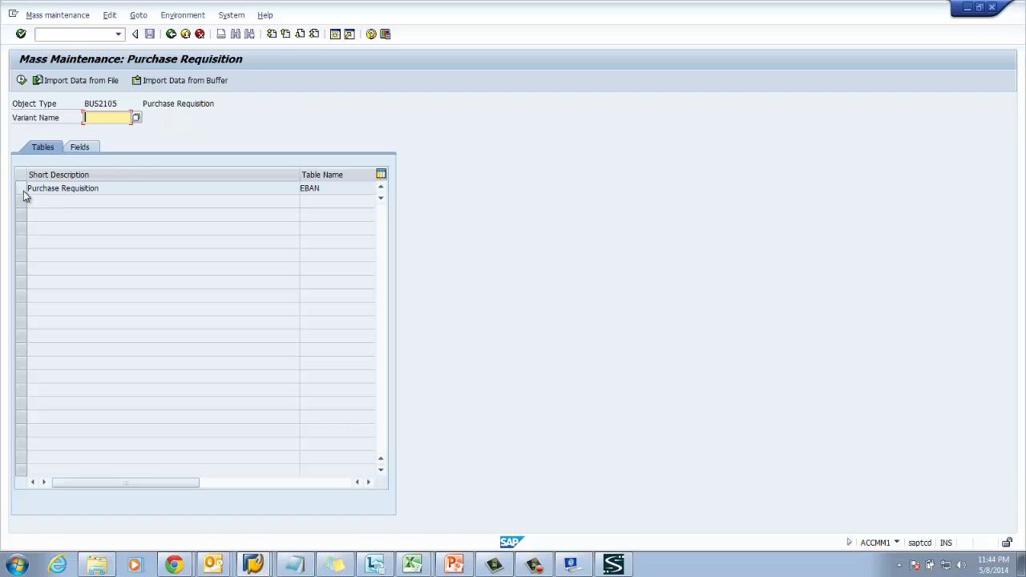
left_click(22, 192)
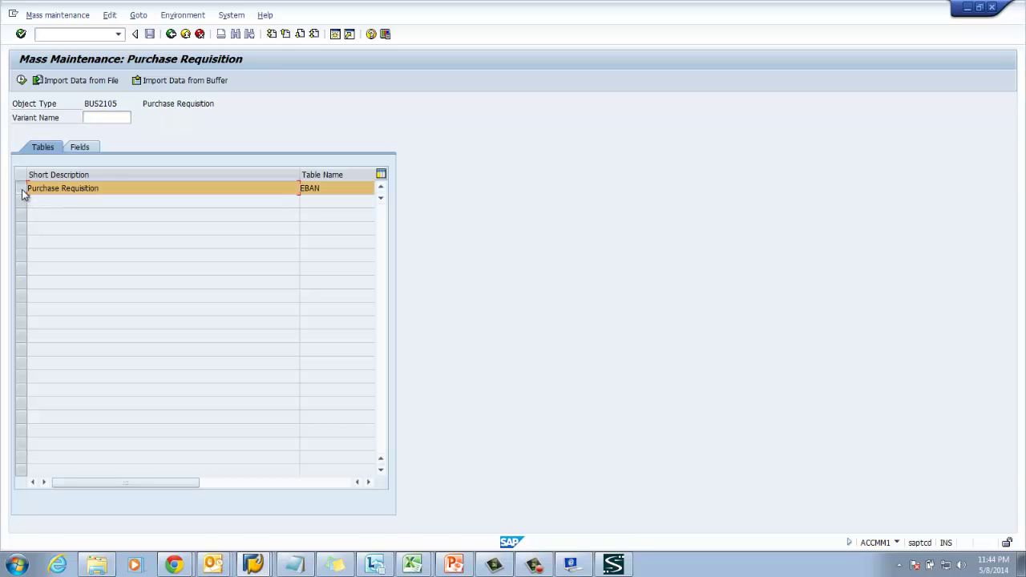
left_click(21, 80)
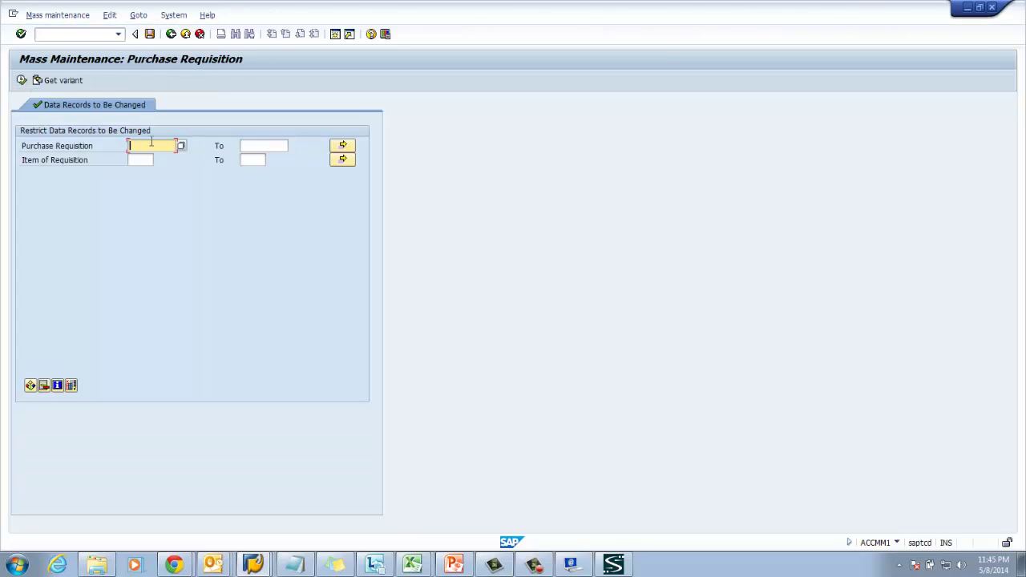
Restrict the data records to purchase requisition 30000897 and load them for mass maintenance.
left_click(151, 142)
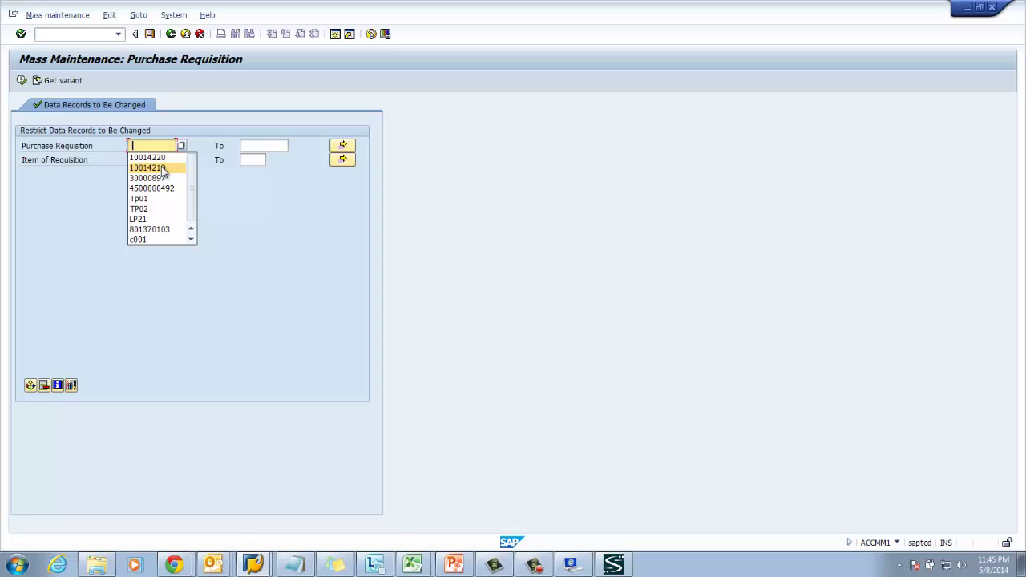
left_click(159, 180)
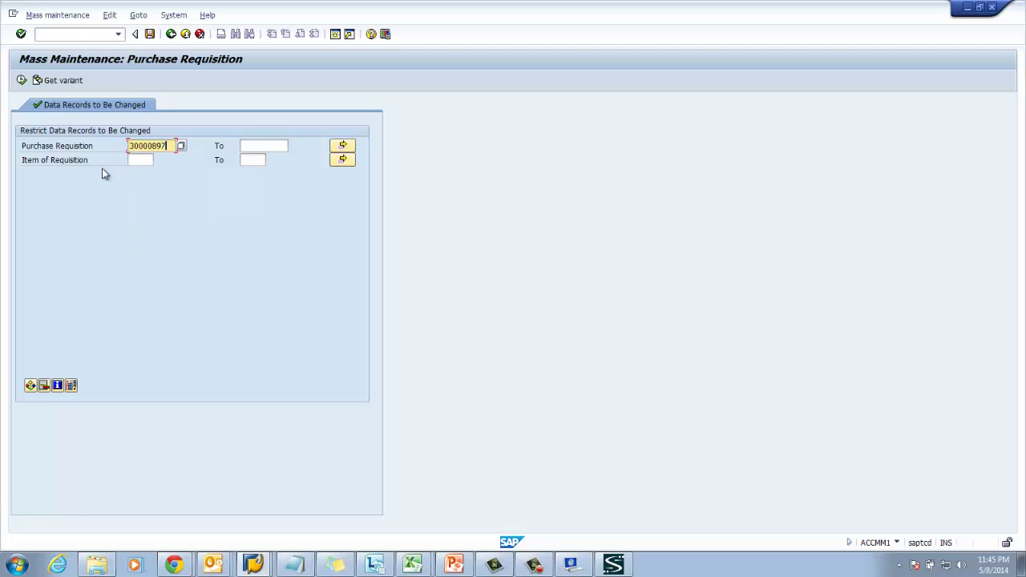
left_click(22, 80)
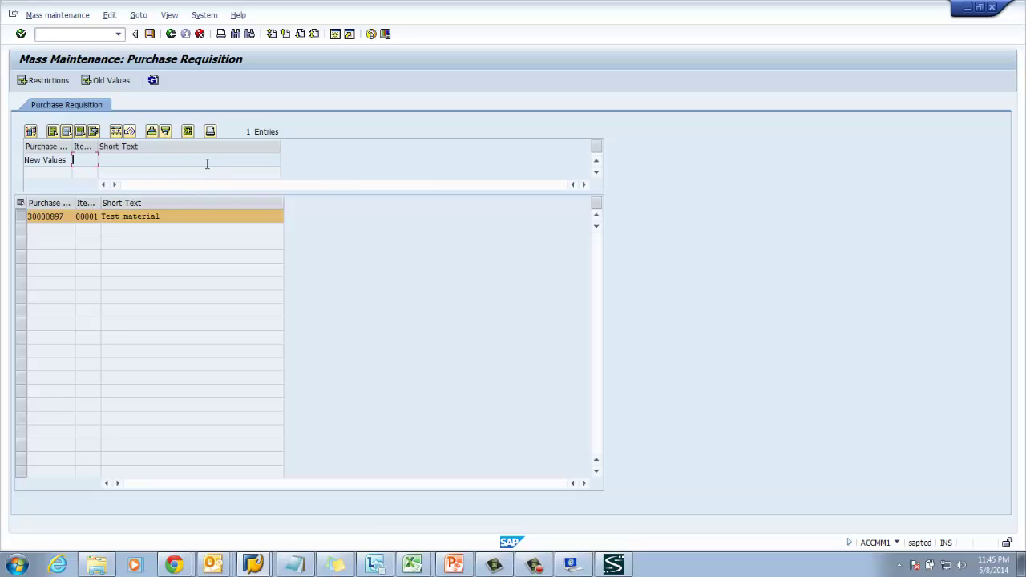
Add the Deletion Indicator field from the pool to the mass maintenance columns.
left_click(30, 132)
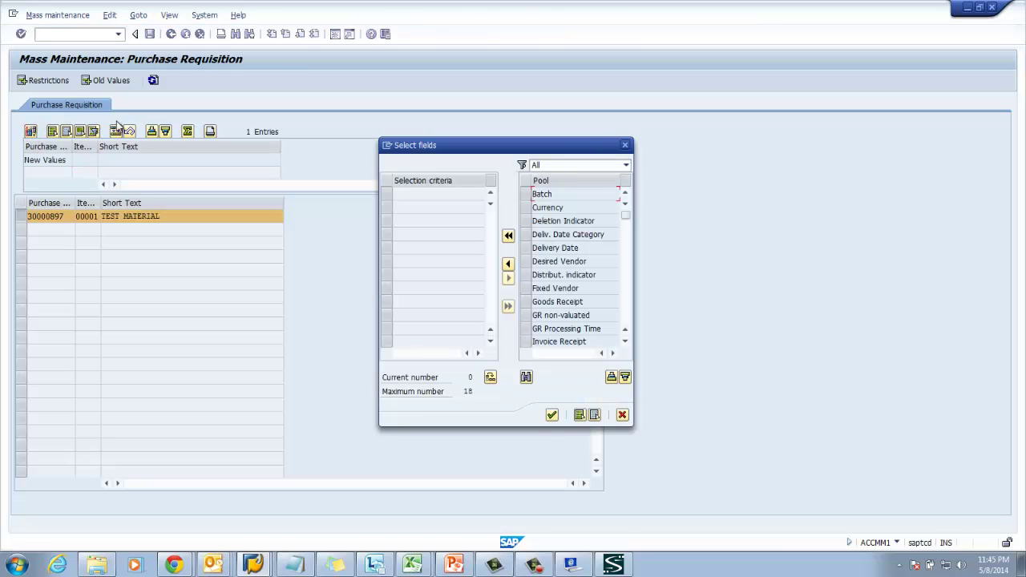
left_click(527, 221)
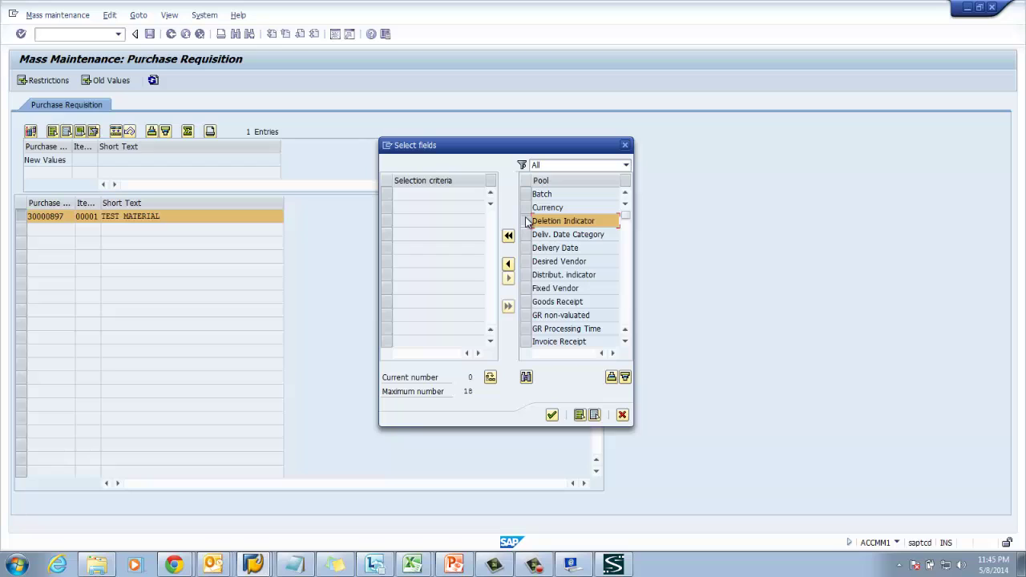
left_click(509, 265)
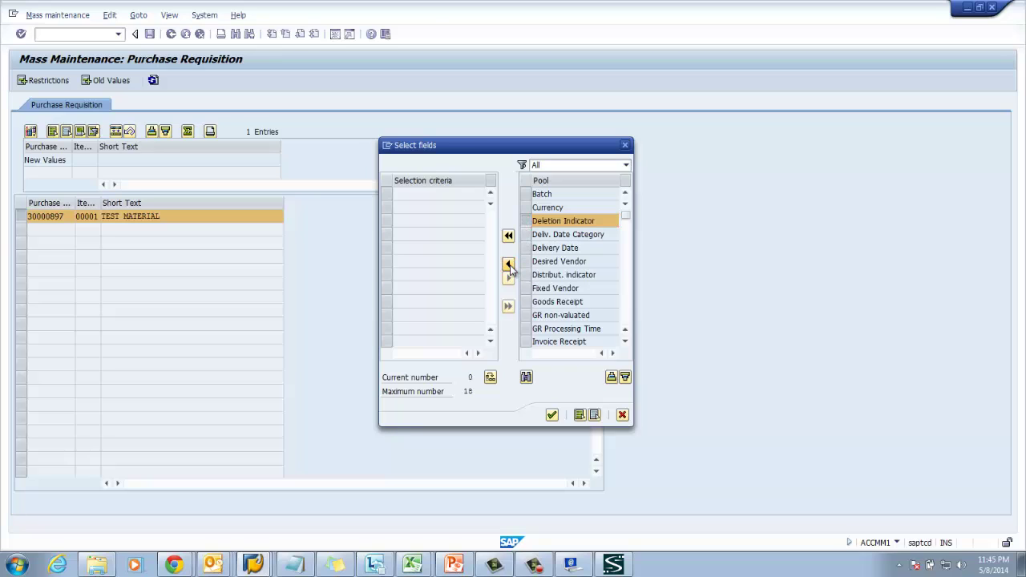
left_click(552, 415)
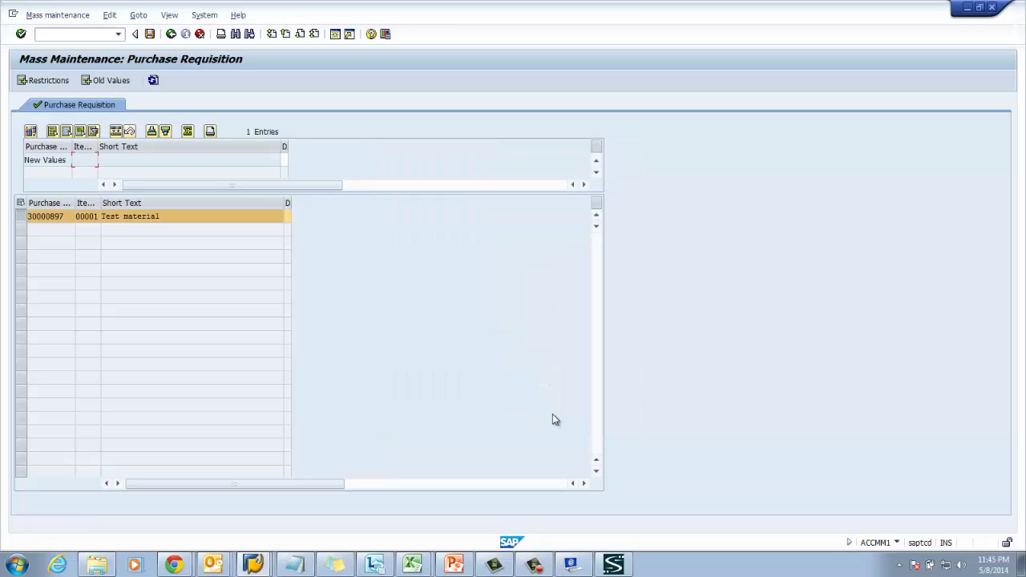
Enter X as the new Deletion Indicator value and carry out the mass change on that column for the selected requisition item.
left_click(284, 160)
type("X")
left_click(290, 204)
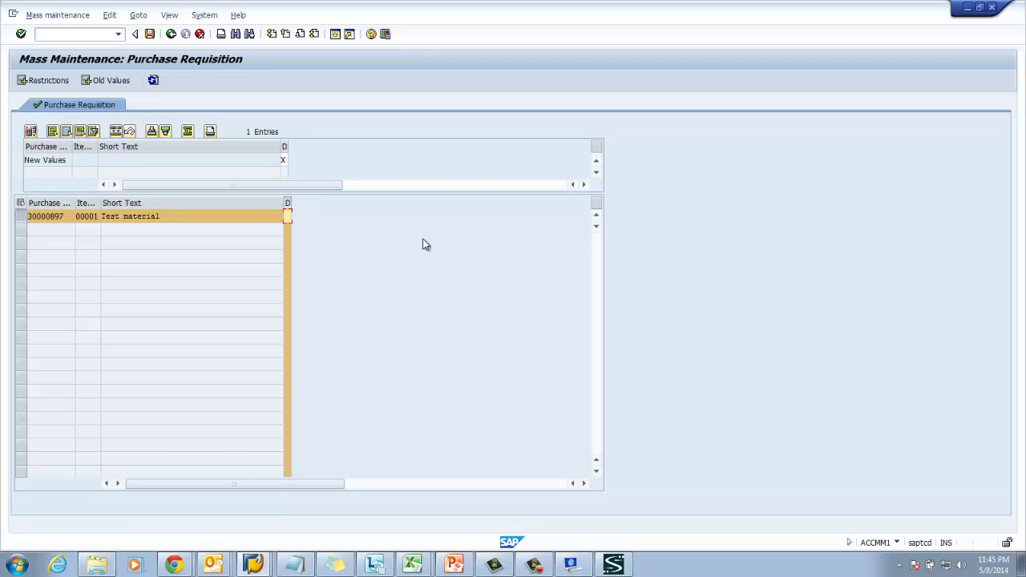
left_click(116, 132)
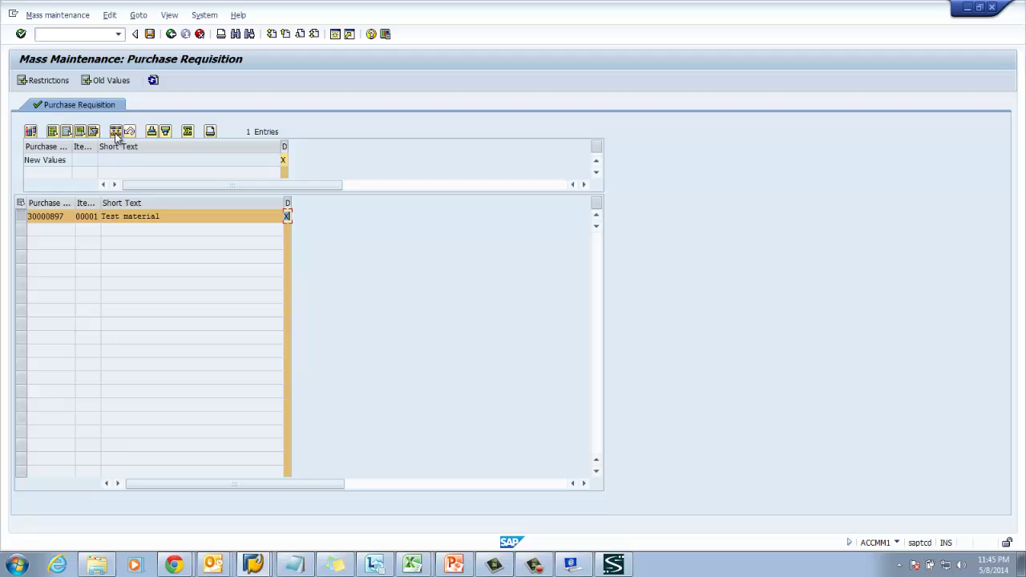